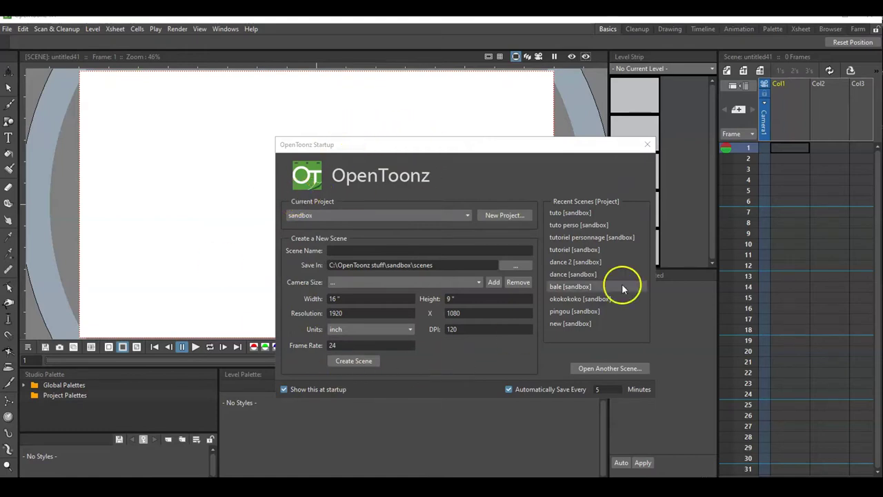
# Step: Create a new scene named tuto in the sandbox project, overwriting the existing file of that name
pyautogui.click(350, 249)
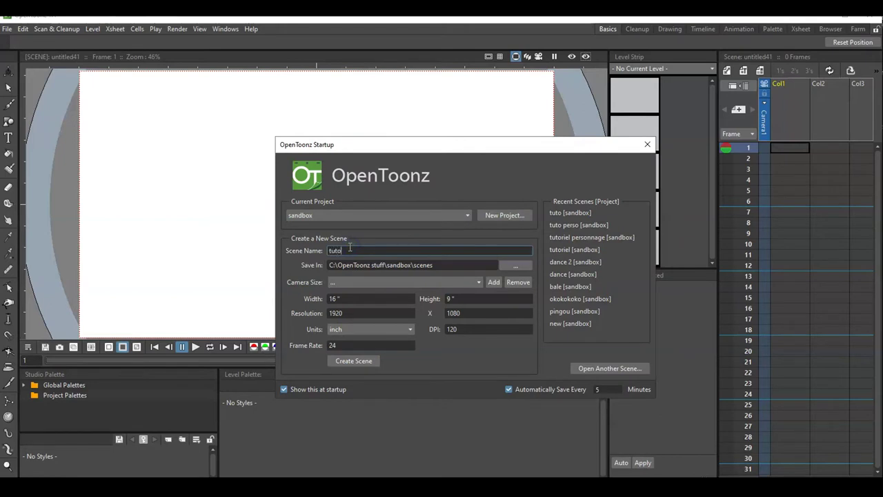
pyautogui.click(354, 360)
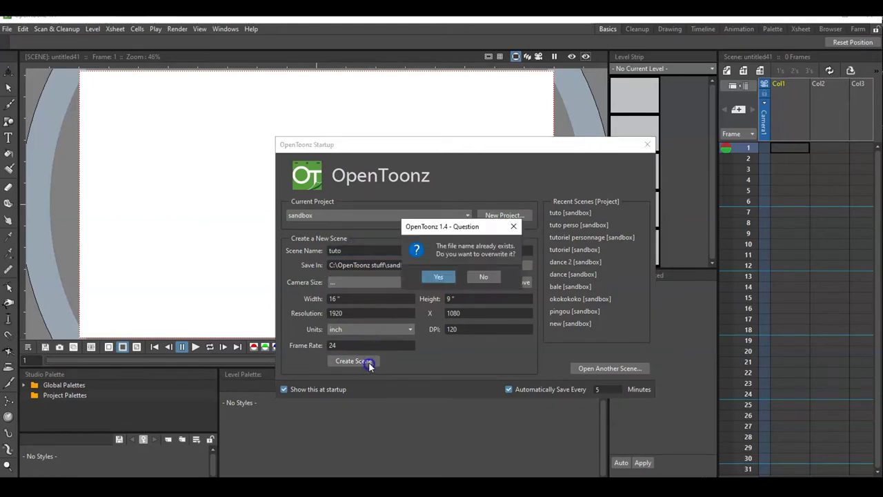
pyautogui.click(450, 274)
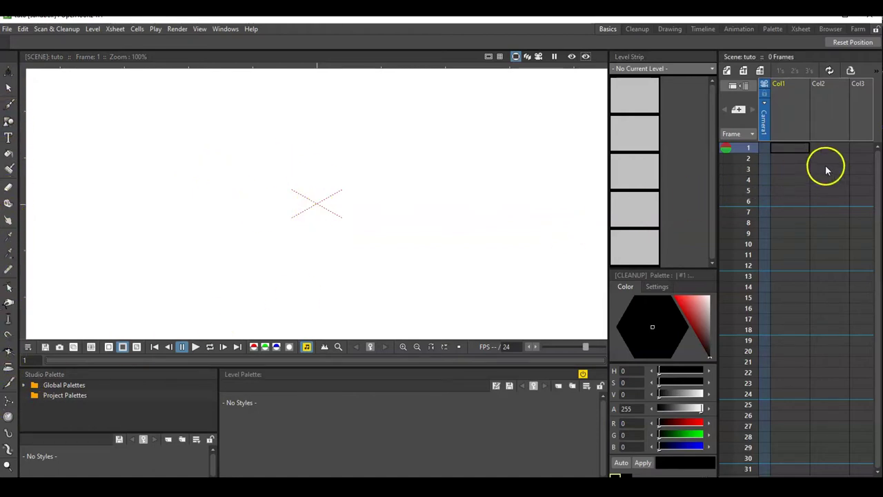
# Step: Add a new Toonz Vector Level named CD at frame 1 of the first Xsheet column
pyautogui.moveTo(792, 151)
pyautogui.mouseDown()
pyautogui.moveTo(778, 148)
pyautogui.moveTo(810, 148)
pyautogui.moveTo(838, 162)
pyautogui.moveTo(833, 396)
pyautogui.moveTo(802, 148)
pyautogui.mouseUp()
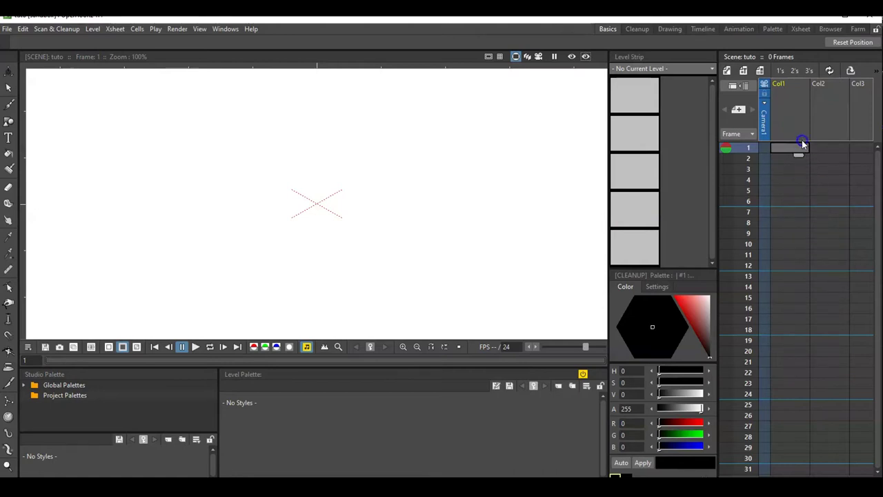
pyautogui.click(790, 148)
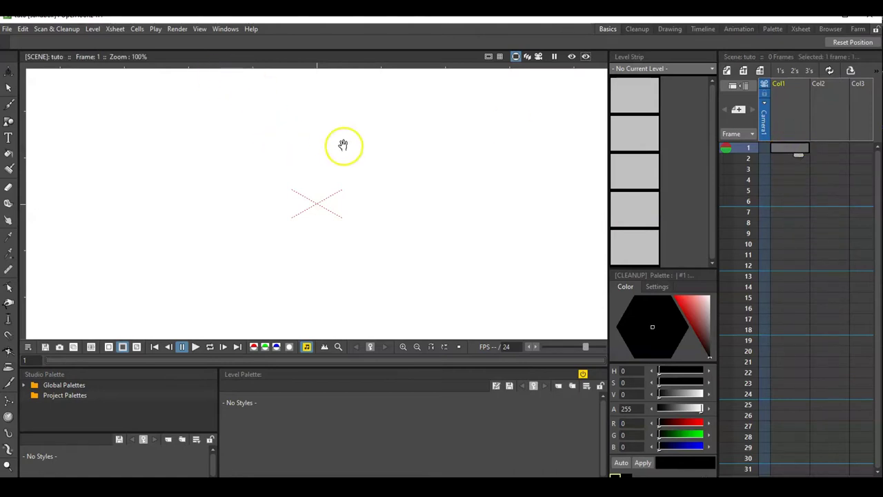
pyautogui.rightClick(783, 152)
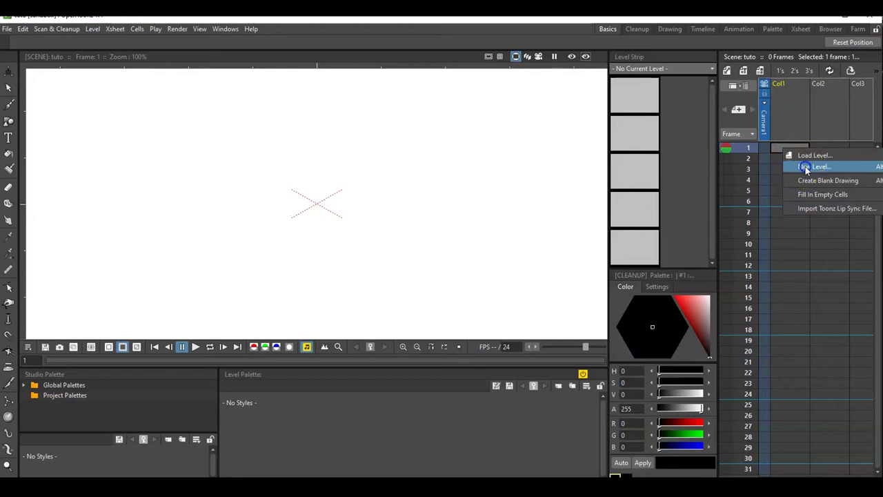
pyautogui.click(806, 168)
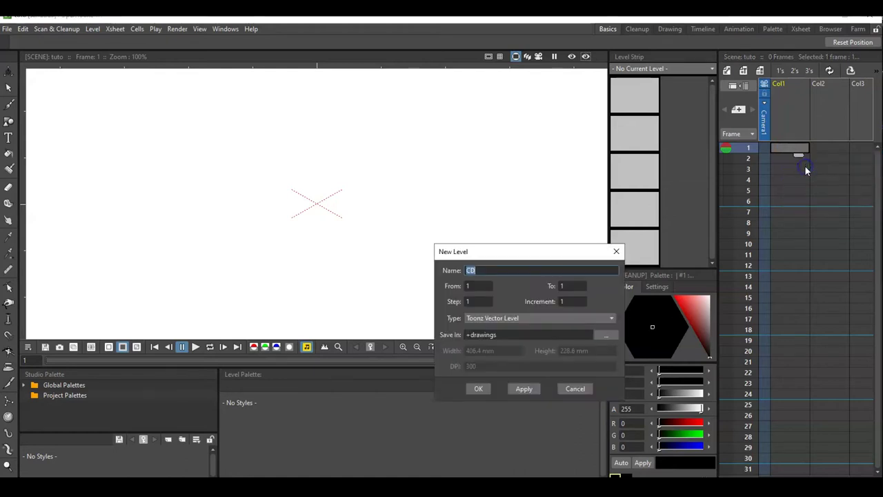
pyautogui.click(517, 319)
pyautogui.click(487, 326)
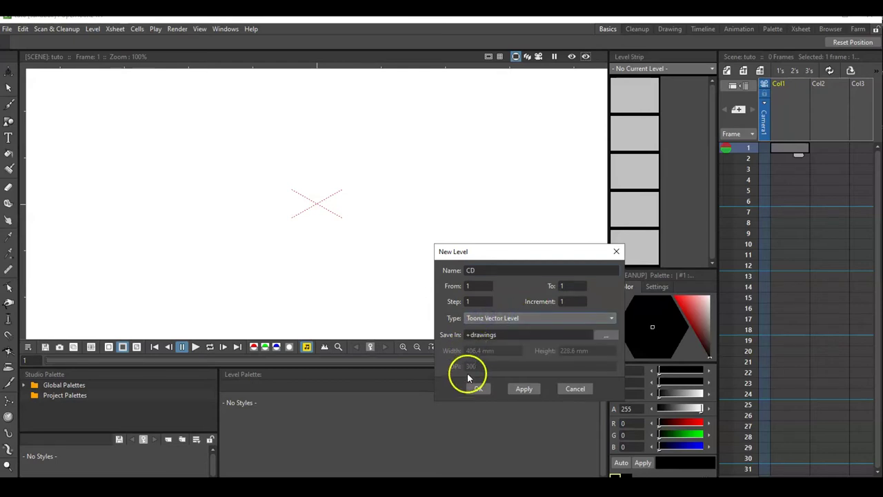
pyautogui.click(477, 390)
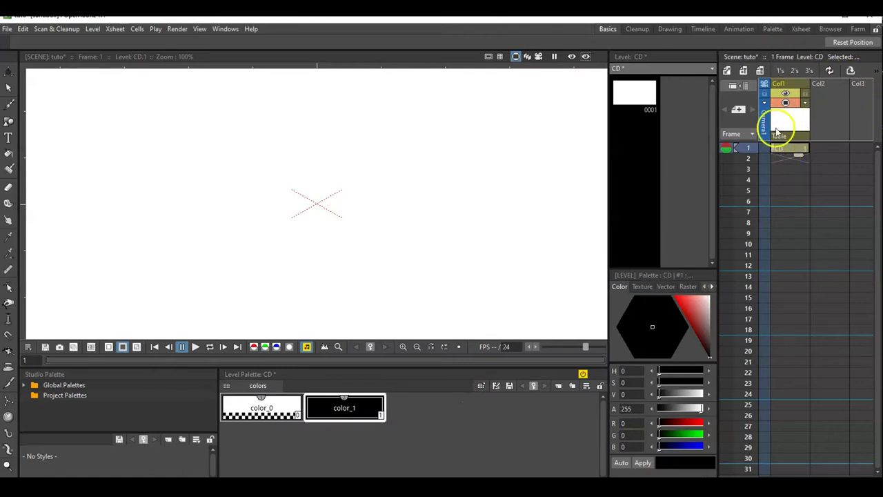
# Step: With the Brush at a maximum size of 4.97, draw a black stick figure's head, torso and two bent legs
pyautogui.click(8, 105)
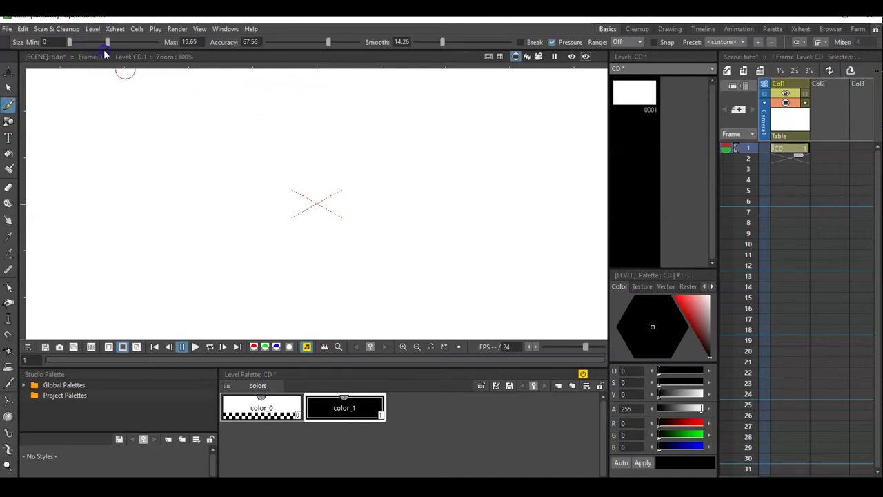
pyautogui.click(333, 83)
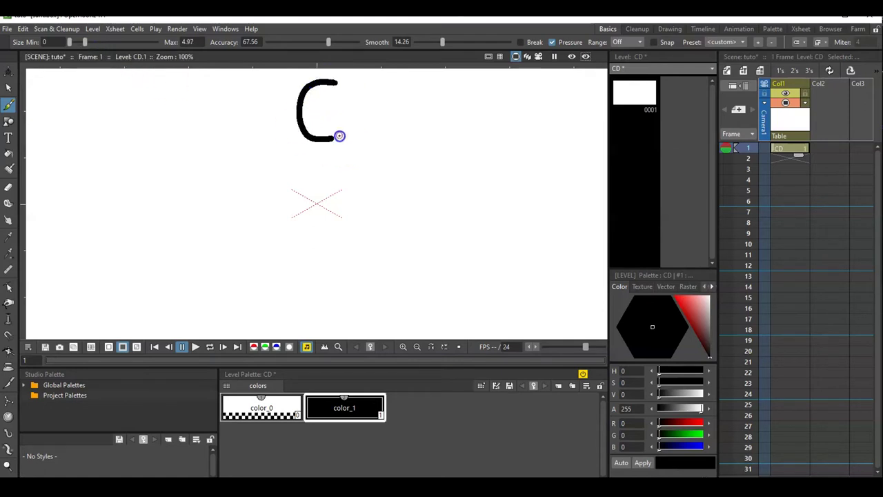
pyautogui.moveTo(334, 83); pyautogui.dragTo(334, 83)
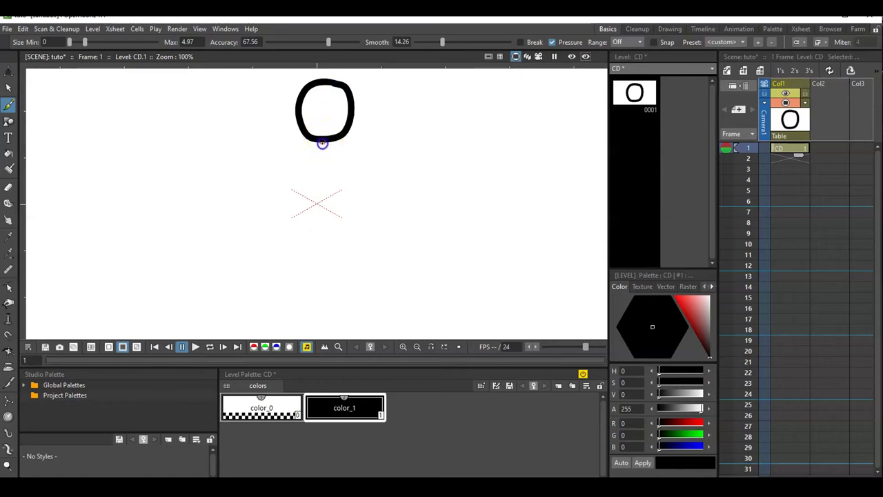
pyautogui.moveTo(323, 201); pyautogui.dragTo(324, 223)
pyautogui.moveTo(291, 255); pyautogui.dragTo(292, 300)
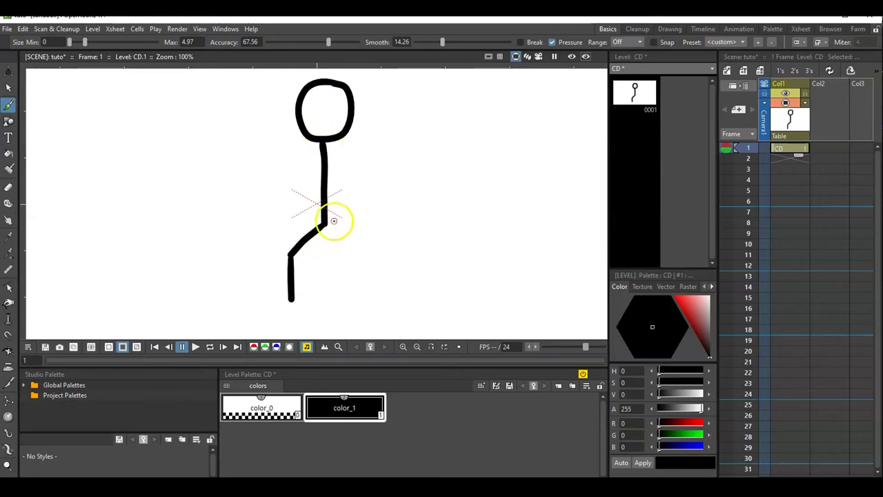
pyautogui.moveTo(334, 225)
pyautogui.mouseDown()
pyautogui.moveTo(315, 205)
pyautogui.moveTo(329, 222)
pyautogui.mouseUp()
pyautogui.moveTo(353, 302); pyautogui.dragTo(352, 303)
# Step: Draw both arms of the stick figure from the upper torso, bent at the elbows with raised forearms
pyautogui.moveTo(323, 171); pyautogui.dragTo(289, 170)
pyautogui.moveTo(270, 131); pyautogui.dragTo(270, 131)
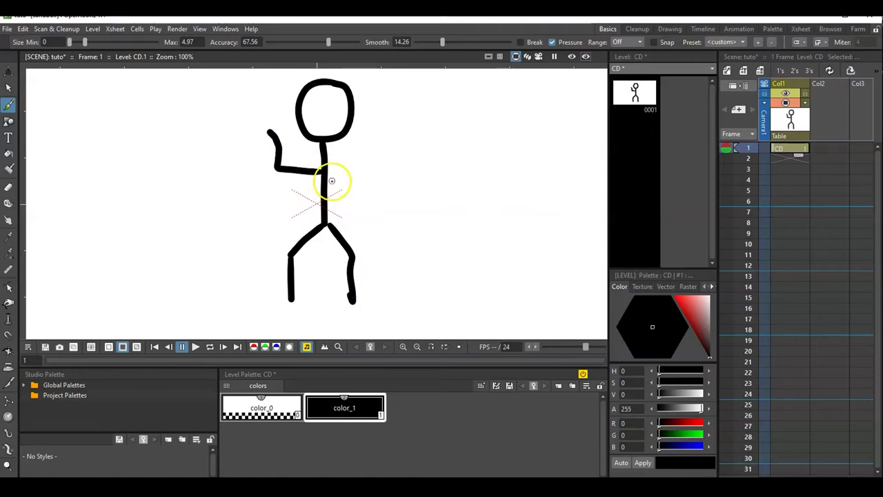
pyautogui.moveTo(325, 173); pyautogui.dragTo(352, 172)
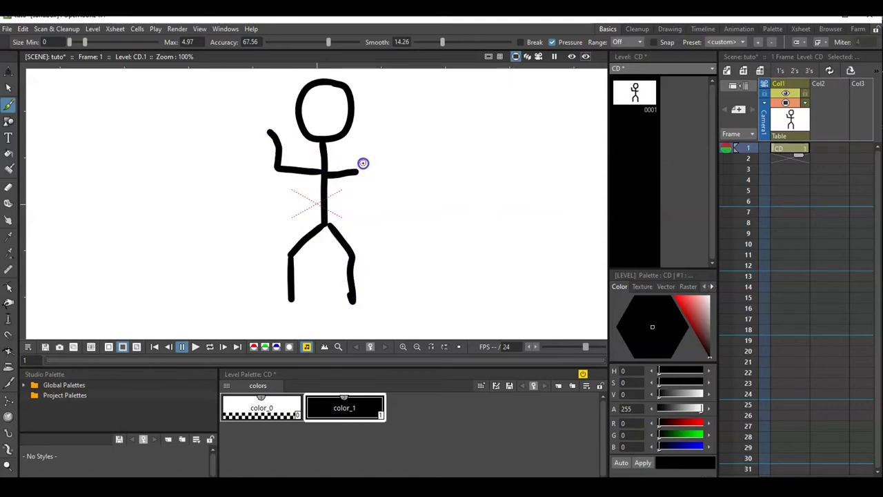
pyautogui.moveTo(377, 130); pyautogui.dragTo(380, 129)
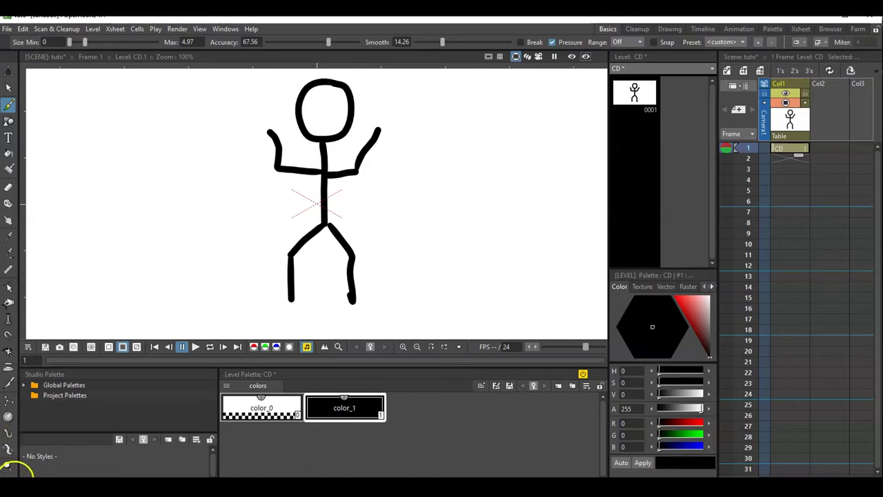
# Step: Create a Plastic mesh for the stick figure with 5.08 mm edge length, 300 DPI and a 5-pixel margin
pyautogui.click(8, 449)
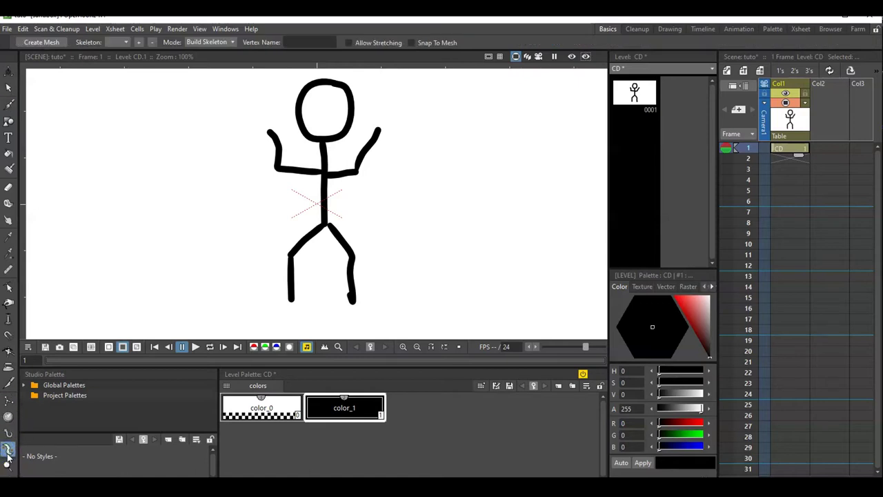
pyautogui.click(38, 42)
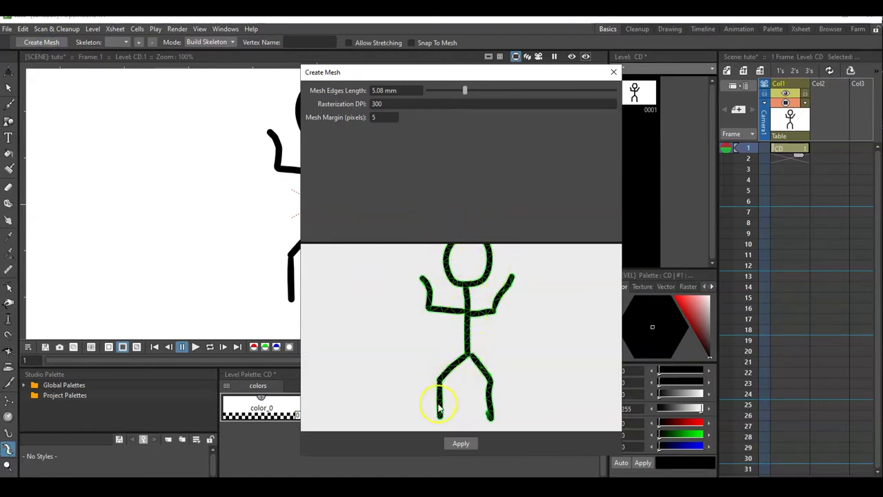
pyautogui.click(457, 444)
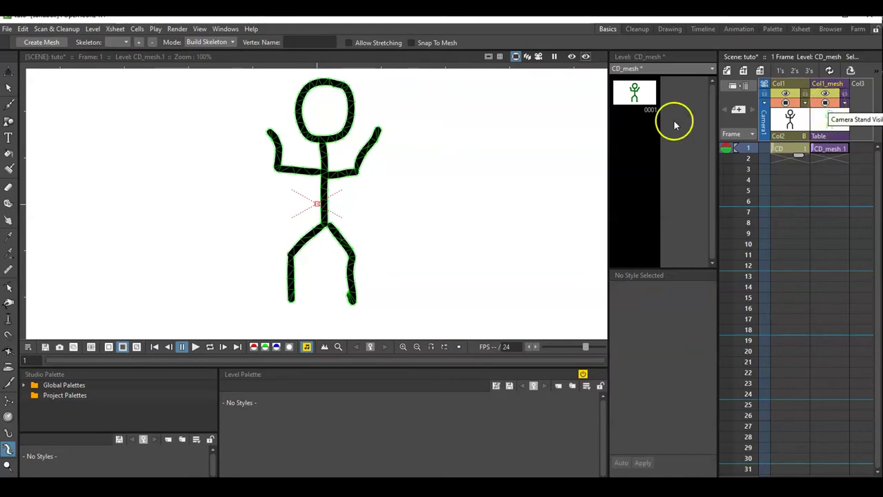
# Step: In Build Skeleton mode, place the root beside the figure and chain vertices through the hips, mid-torso, shoulders and neck
pyautogui.click(209, 42)
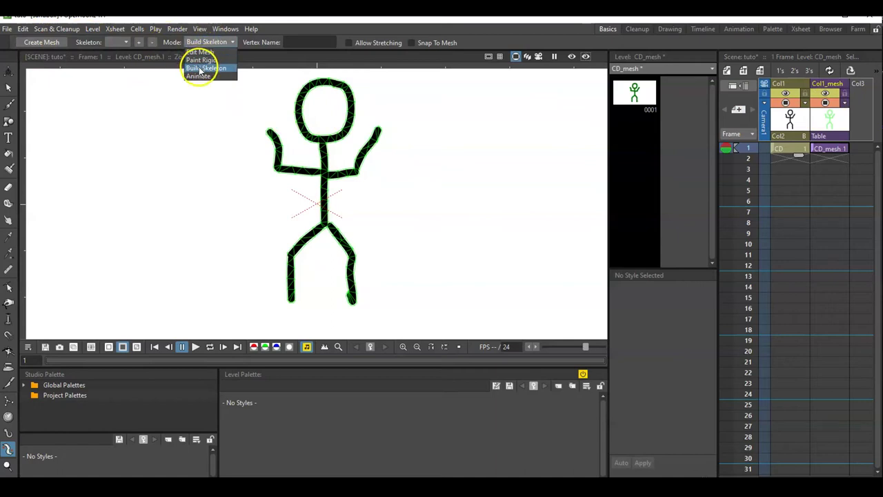
pyautogui.click(201, 69)
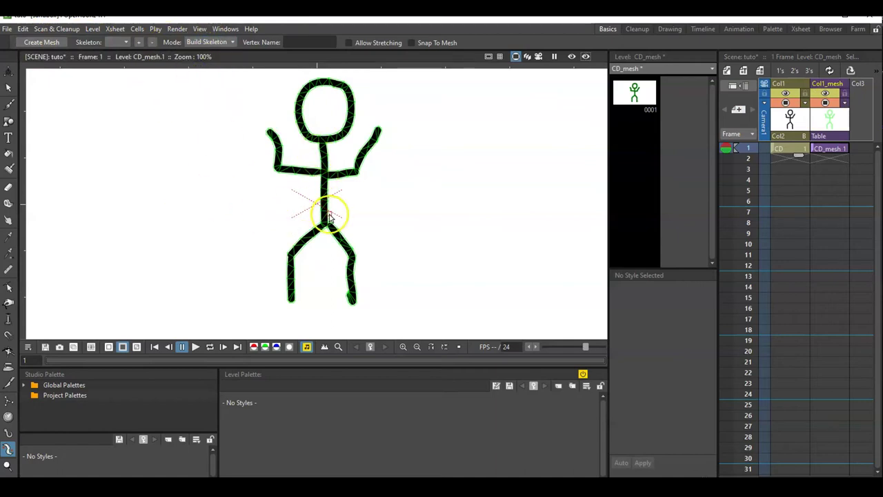
pyautogui.click(247, 217)
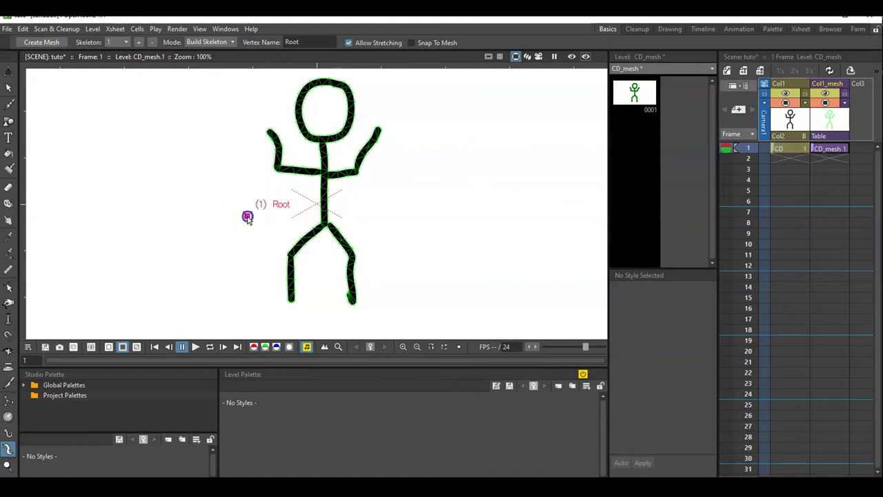
pyautogui.click(325, 222)
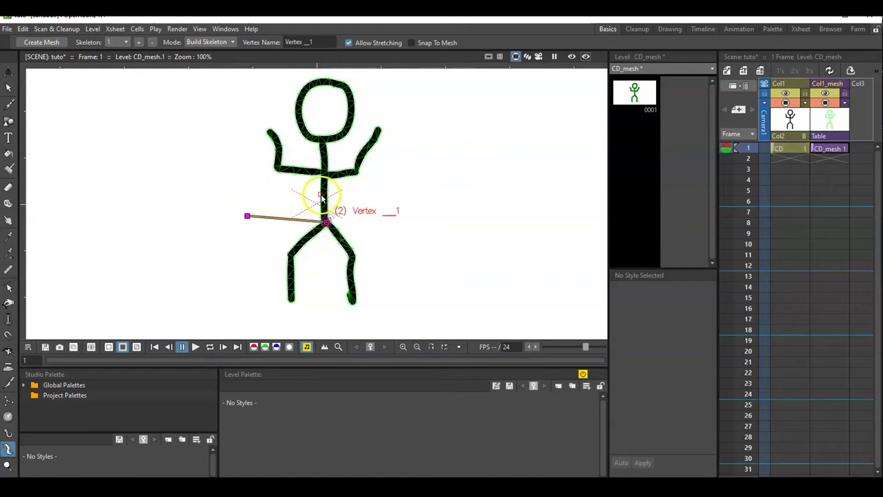
pyautogui.click(324, 198)
pyautogui.click(321, 171)
pyautogui.click(320, 140)
# Step: Branch two arm chains from the shoulder vertex, with vertices at each elbow and hand
pyautogui.click(309, 174)
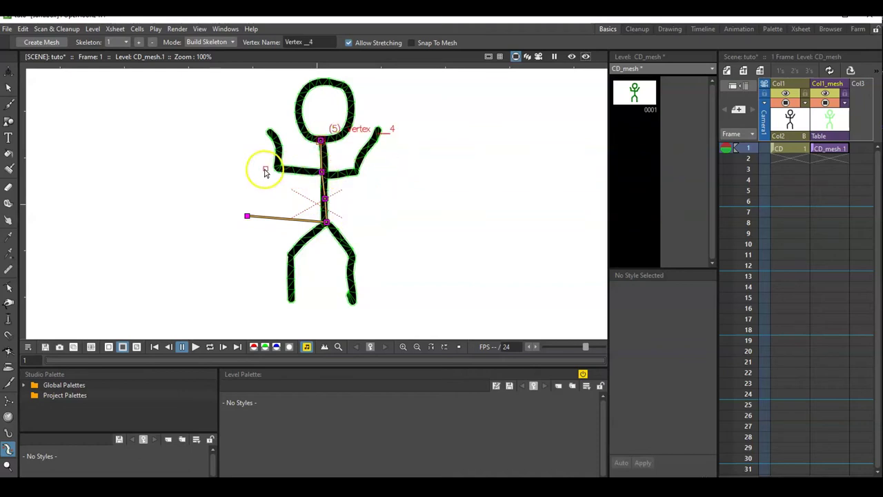
pyautogui.click(321, 172)
pyautogui.click(277, 166)
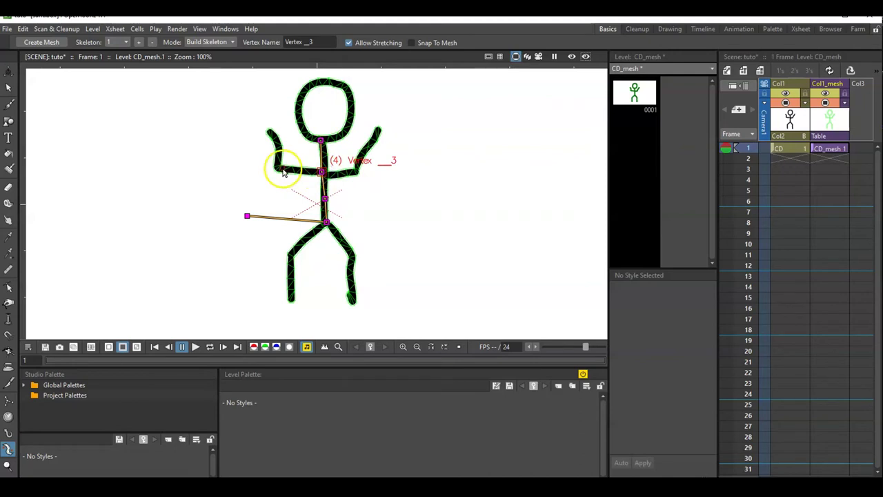
pyautogui.click(268, 131)
pyautogui.click(322, 171)
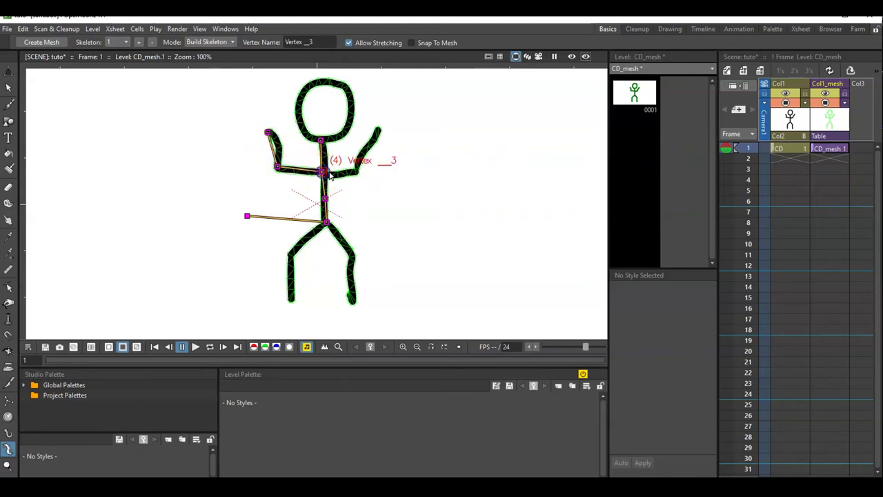
pyautogui.click(355, 172)
pyautogui.click(379, 129)
# Step: Branch two leg chains from the hip vertex, with vertices at each knee and foot
pyautogui.click(326, 223)
pyautogui.click(291, 252)
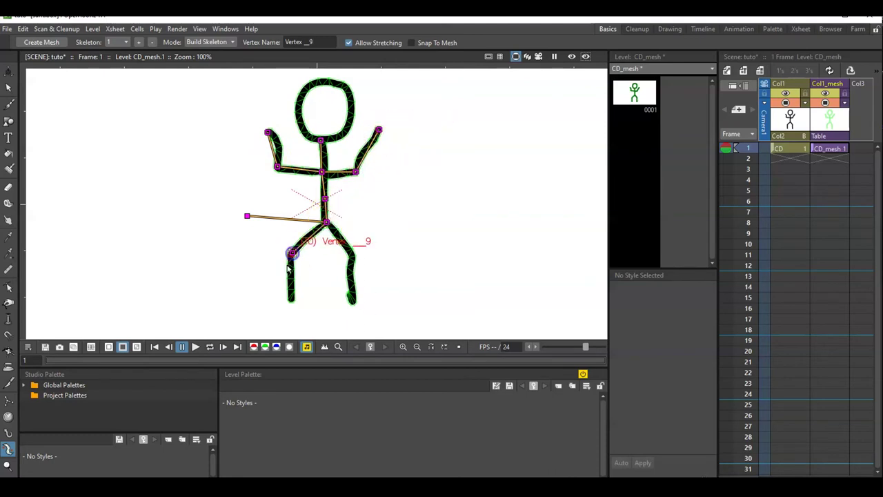
pyautogui.click(293, 298)
pyautogui.click(326, 222)
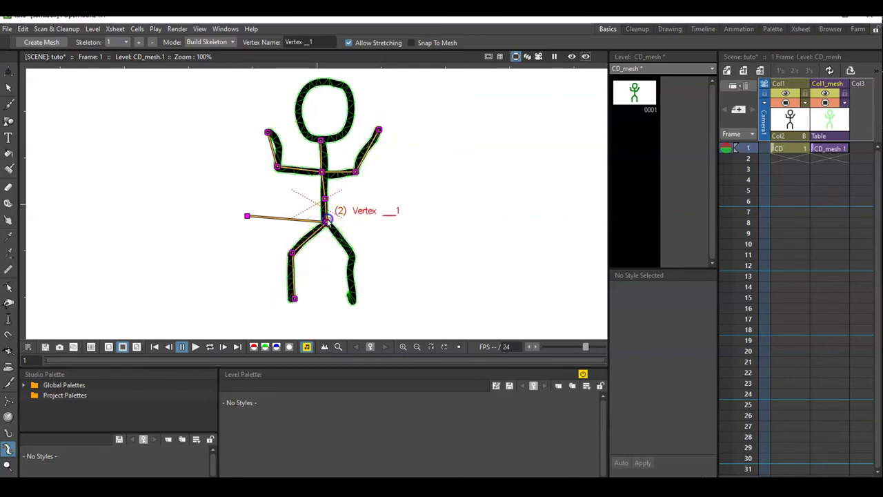
pyautogui.click(353, 256)
pyautogui.click(353, 298)
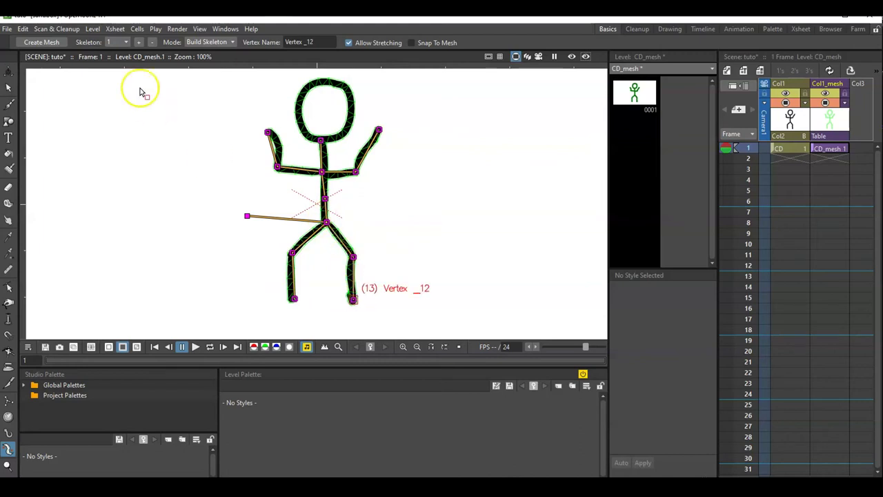
# Step: Pose the figure in Animate mode at frame 1 by lowering both elbows and shifting both knees and the mid-torso vertex
pyautogui.click(208, 43)
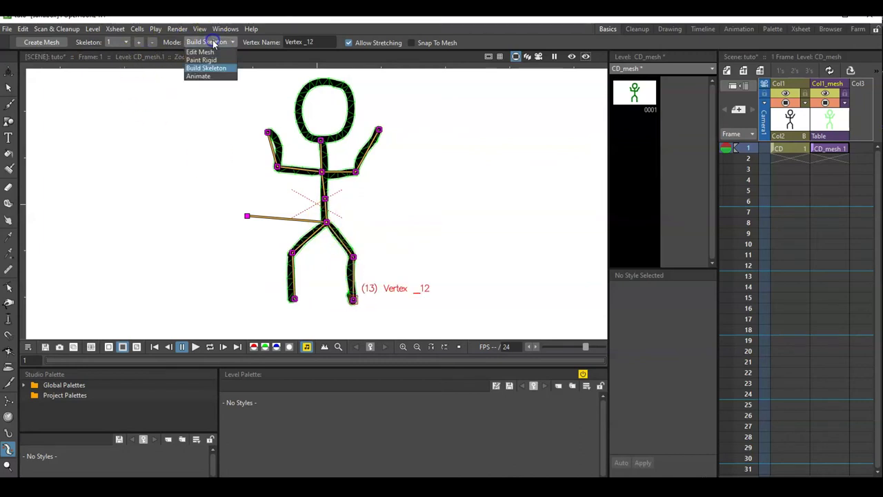
pyautogui.click(197, 76)
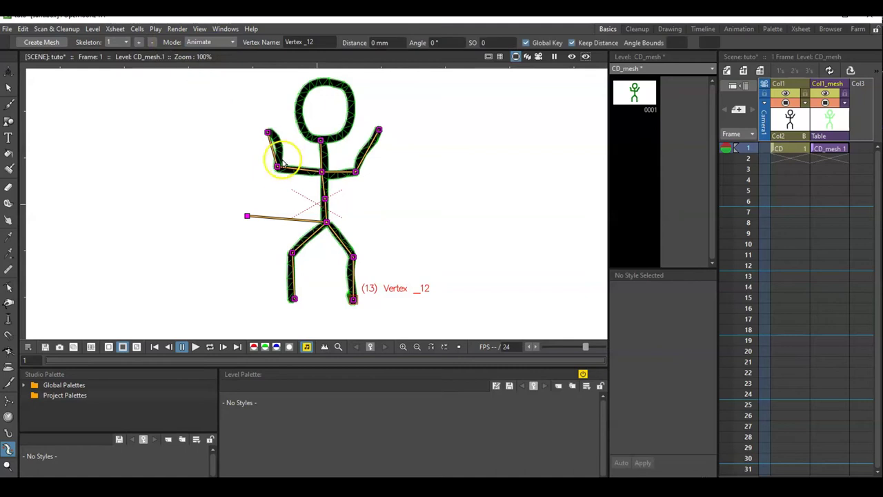
pyautogui.moveTo(276, 171)
pyautogui.mouseDown()
pyautogui.moveTo(272, 164)
pyautogui.moveTo(282, 189)
pyautogui.moveTo(277, 164)
pyautogui.moveTo(277, 179)
pyautogui.mouseUp()
pyautogui.moveTo(356, 171); pyautogui.dragTo(354, 191)
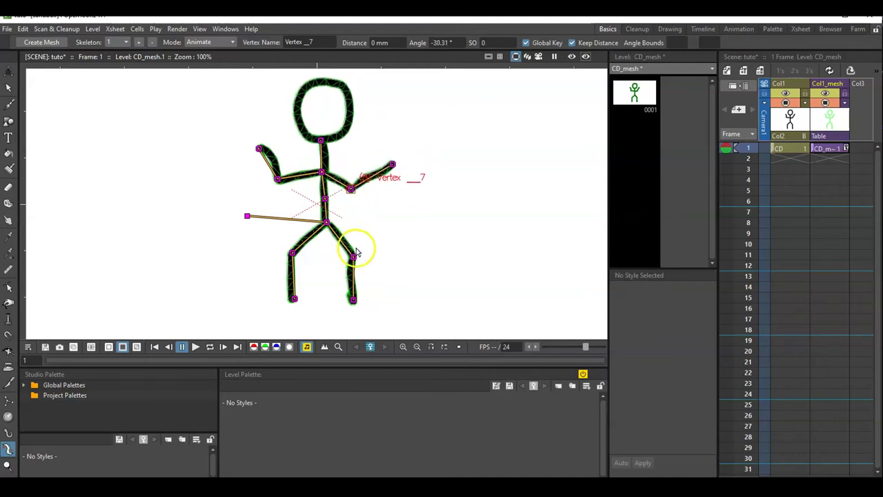
pyautogui.moveTo(352, 257)
pyautogui.mouseDown()
pyautogui.moveTo(371, 214)
pyautogui.moveTo(342, 265)
pyautogui.moveTo(366, 227)
pyautogui.moveTo(361, 248)
pyautogui.mouseUp()
pyautogui.click(292, 254)
pyautogui.moveTo(292, 254); pyautogui.dragTo(296, 257)
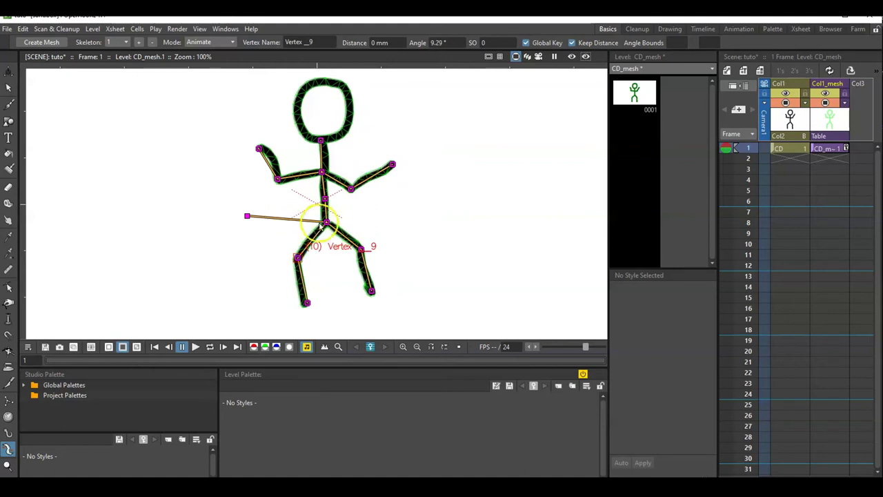
pyautogui.moveTo(322, 199); pyautogui.dragTo(326, 199)
# Step: In Paint Rigid mode at thickness 5, paint the head, neck, arm and leg segments of the mesh as rigid
pyautogui.click(194, 43)
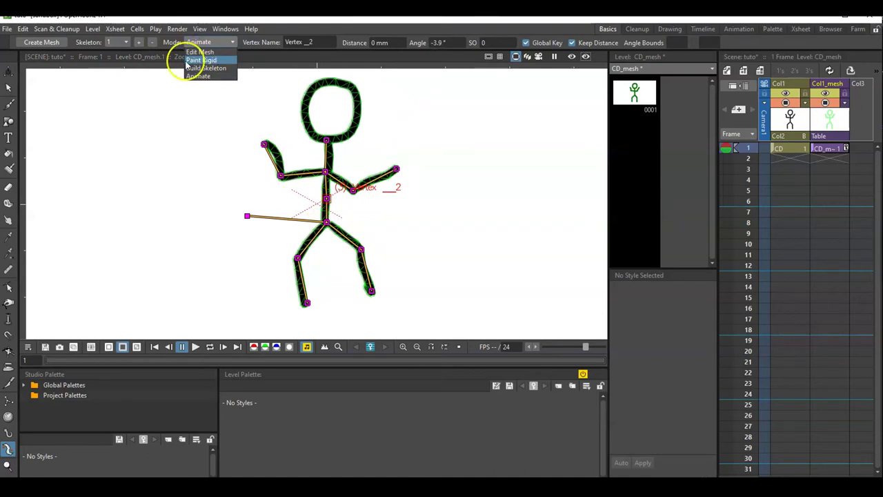
pyautogui.click(199, 61)
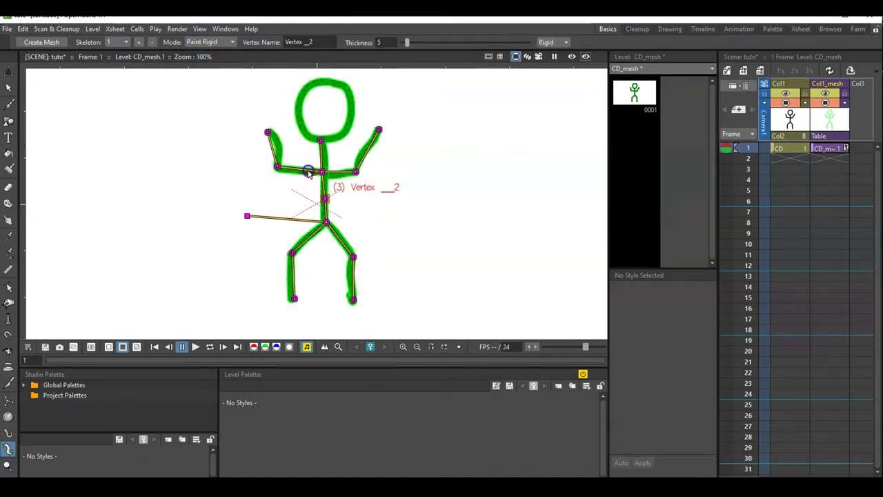
pyautogui.moveTo(327, 159)
pyautogui.mouseDown()
pyautogui.moveTo(306, 128)
pyautogui.moveTo(308, 138)
pyautogui.mouseUp()
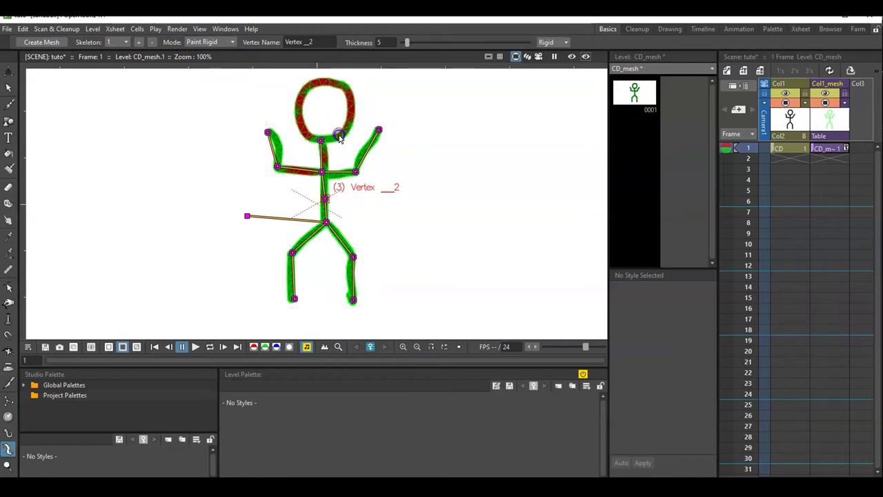
pyautogui.moveTo(318, 140)
pyautogui.mouseDown()
pyautogui.moveTo(340, 181)
pyautogui.moveTo(355, 149)
pyautogui.moveTo(363, 159)
pyautogui.moveTo(368, 151)
pyautogui.moveTo(327, 202)
pyautogui.moveTo(326, 224)
pyautogui.moveTo(341, 244)
pyautogui.moveTo(348, 239)
pyautogui.moveTo(312, 240)
pyautogui.mouseUp()
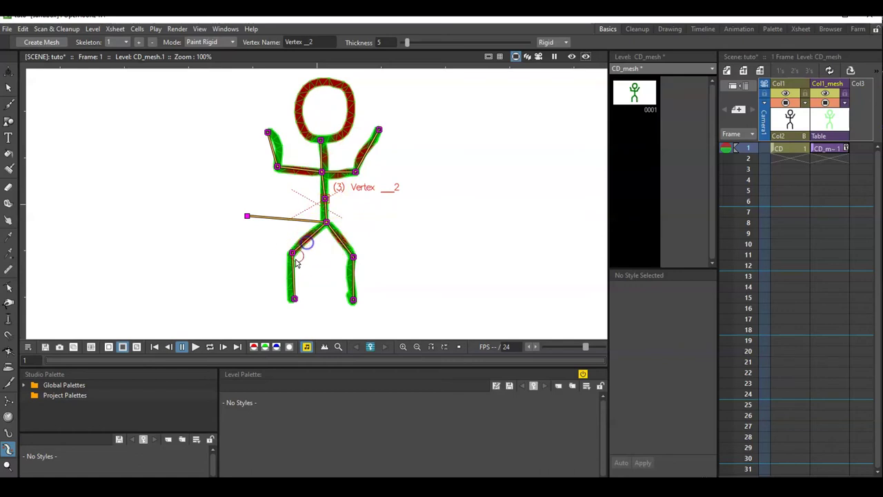
pyautogui.moveTo(294, 281); pyautogui.dragTo(352, 273)
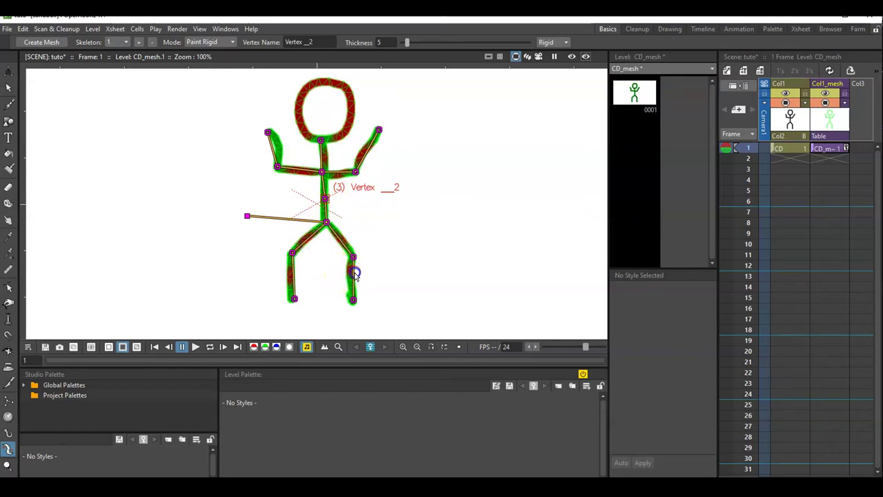
# Step: Return to Animate mode and repose the arms at frame 1 by raising both elbow vertices
pyautogui.click(210, 42)
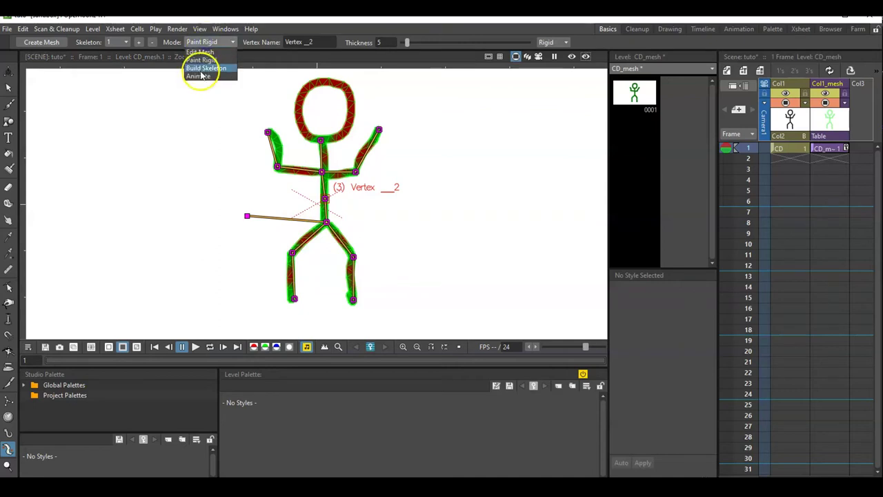
pyautogui.click(202, 75)
pyautogui.moveTo(280, 175); pyautogui.dragTo(287, 197)
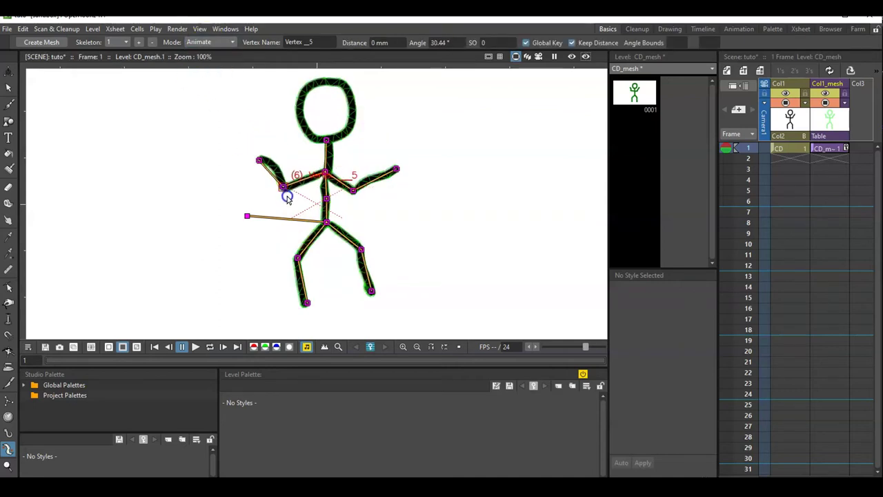
pyautogui.moveTo(283, 155)
pyautogui.mouseDown()
pyautogui.moveTo(278, 186)
pyautogui.moveTo(284, 166)
pyautogui.moveTo(276, 155)
pyautogui.mouseUp()
pyautogui.moveTo(353, 188)
pyautogui.mouseDown()
pyautogui.moveTo(357, 173)
pyautogui.moveTo(359, 187)
pyautogui.mouseUp()
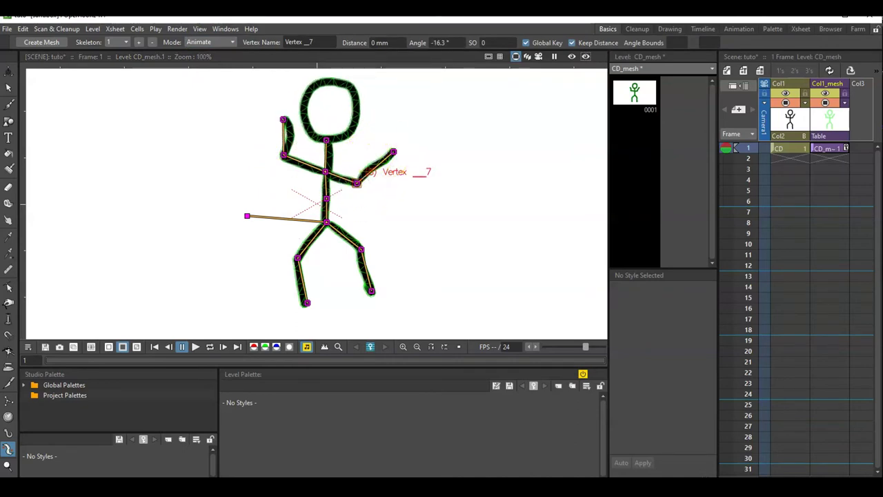
# Step: Turn off Keep Distance, shift the right-hand elbow and hip vertices to move the figure slightly away from the root, and select the root
pyautogui.click(571, 44)
pyautogui.moveTo(357, 183)
pyautogui.mouseDown()
pyautogui.moveTo(365, 173)
pyautogui.moveTo(421, 166)
pyautogui.moveTo(352, 183)
pyautogui.mouseUp()
pyautogui.moveTo(325, 222)
pyautogui.mouseDown()
pyautogui.moveTo(394, 219)
pyautogui.moveTo(436, 236)
pyautogui.moveTo(197, 227)
pyautogui.moveTo(336, 228)
pyautogui.mouseUp()
pyautogui.click(256, 220)
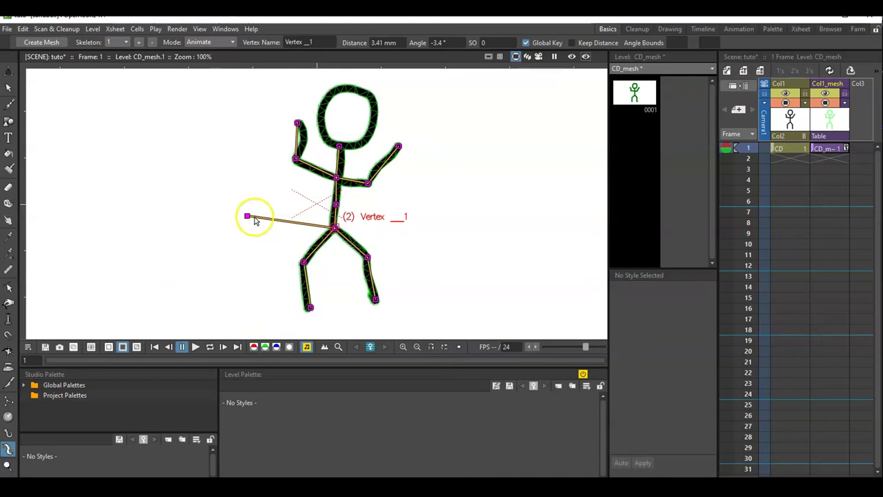
pyautogui.click(245, 218)
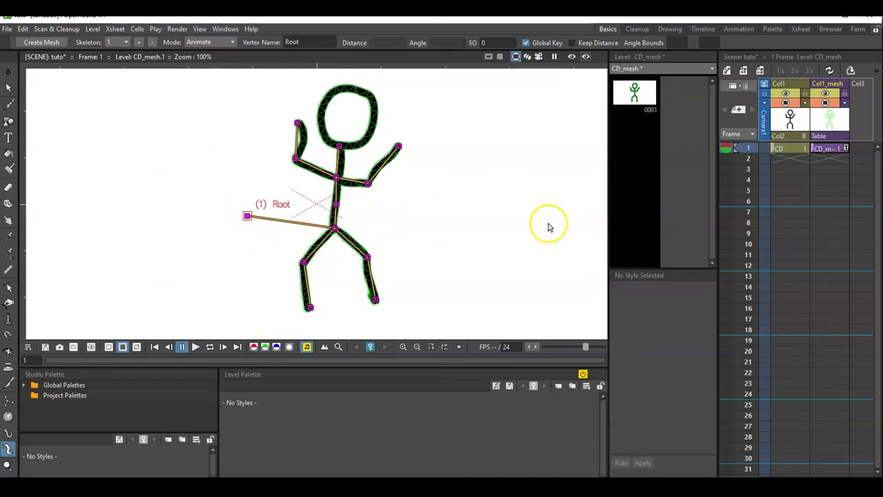
# Step: Extend the exposure of both the drawing and mesh columns to frame 24
pyautogui.click(779, 149)
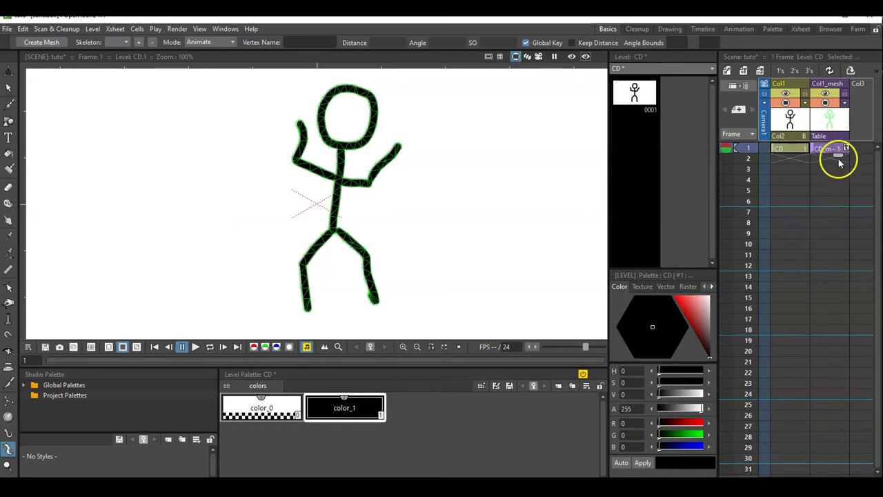
pyautogui.moveTo(837, 157); pyautogui.dragTo(824, 402)
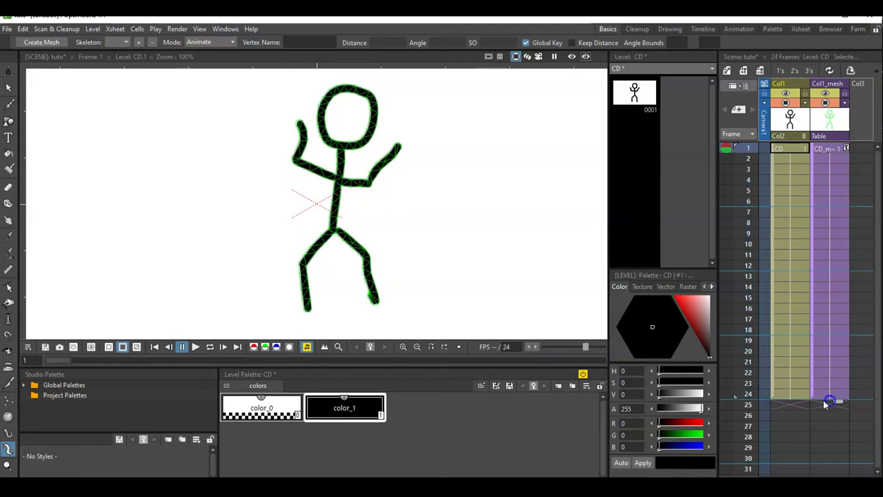
pyautogui.click(785, 396)
pyautogui.click(831, 131)
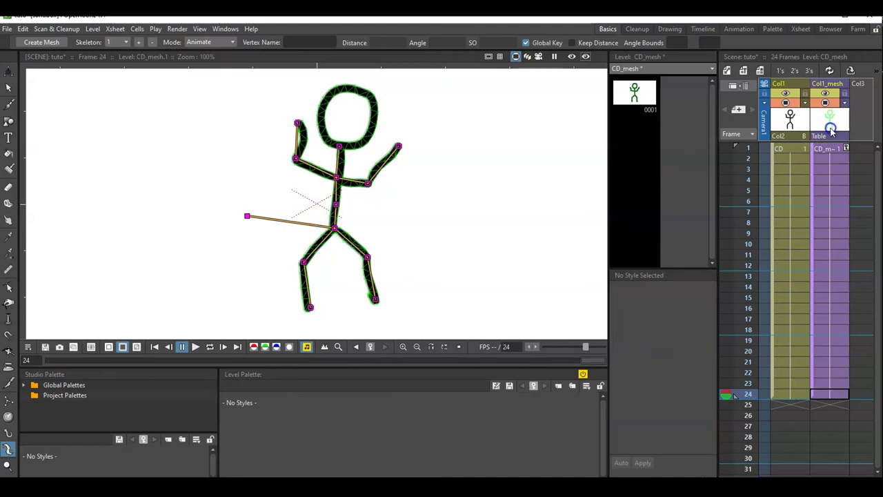
pyautogui.click(509, 346)
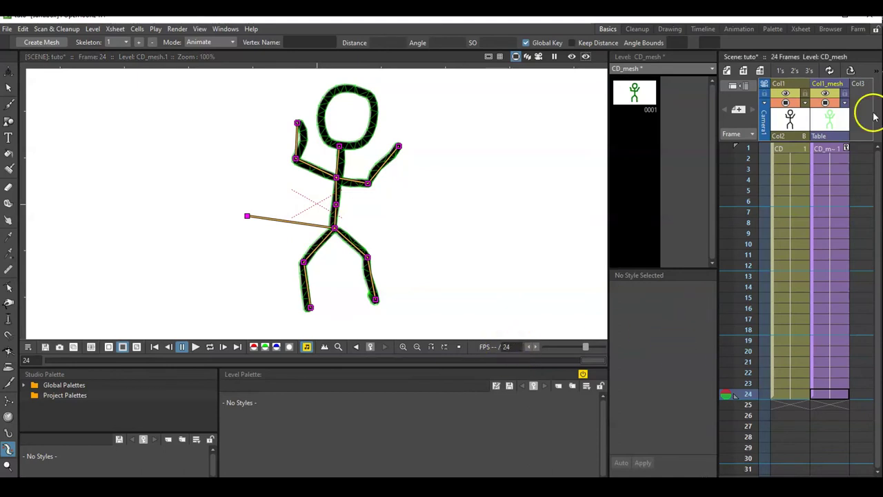
pyautogui.click(846, 149)
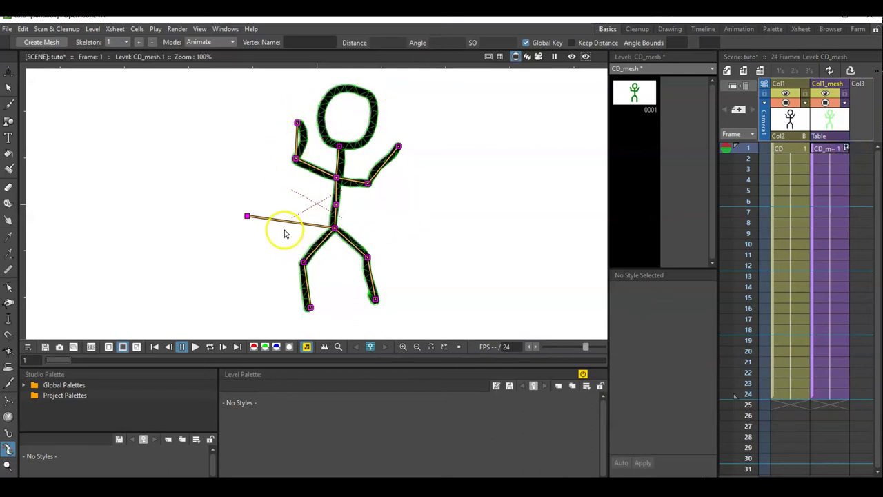
# Step: Key a new pose on the mesh at frame 24 with the right-hand knee raised and both elbows lowered
pyautogui.click(839, 395)
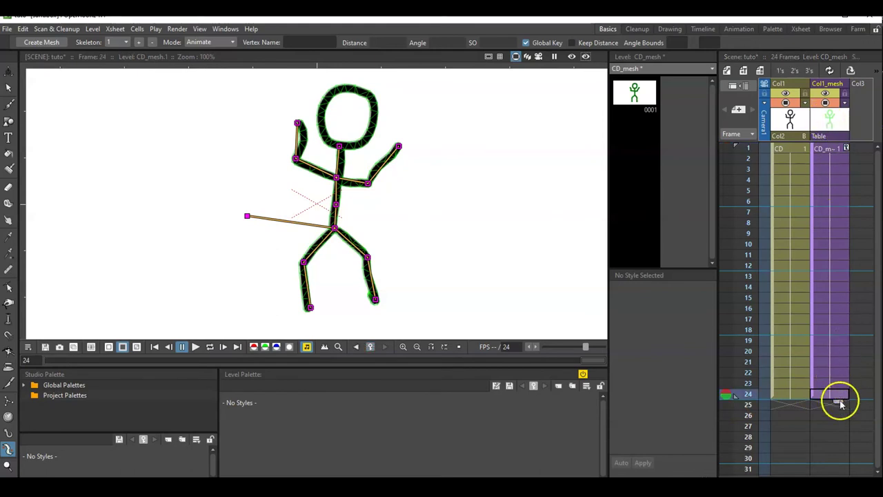
pyautogui.moveTo(367, 257)
pyautogui.mouseDown()
pyautogui.moveTo(379, 215)
pyautogui.moveTo(400, 240)
pyautogui.moveTo(371, 265)
pyautogui.mouseUp()
pyautogui.moveTo(296, 159); pyautogui.dragTo(296, 195)
pyautogui.moveTo(367, 182); pyautogui.dragTo(359, 197)
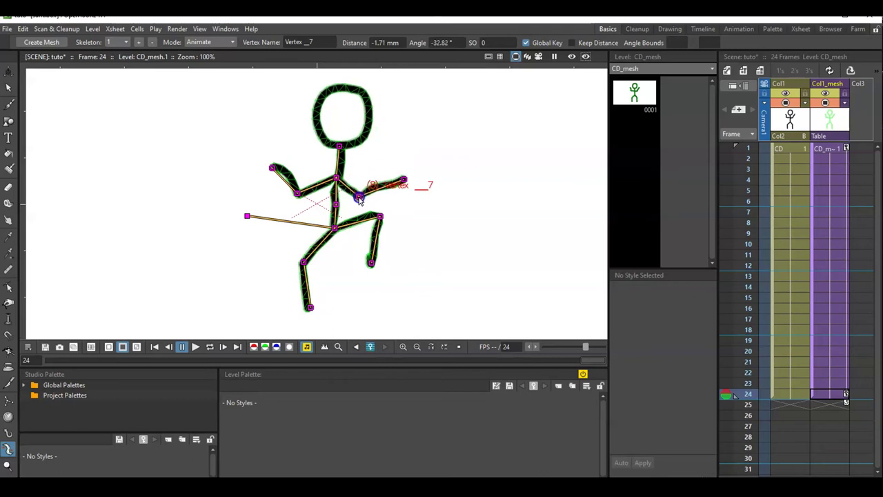
# Step: Preview the motion between frames 1 and 24 in a loop and stop playback
pyautogui.click(209, 347)
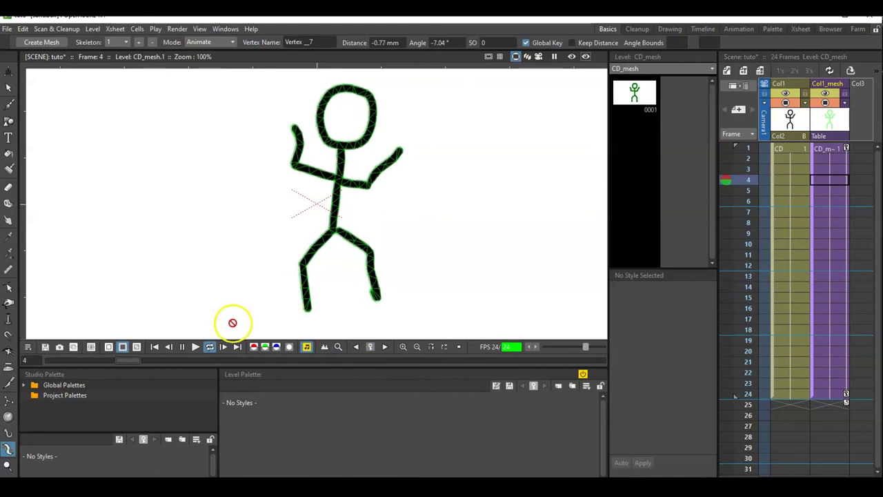
pyautogui.click(171, 348)
pyautogui.click(180, 347)
# Step: Extend the exposure of both the drawing and mesh columns to frame 36
pyautogui.scroll(-2, 867, 267)
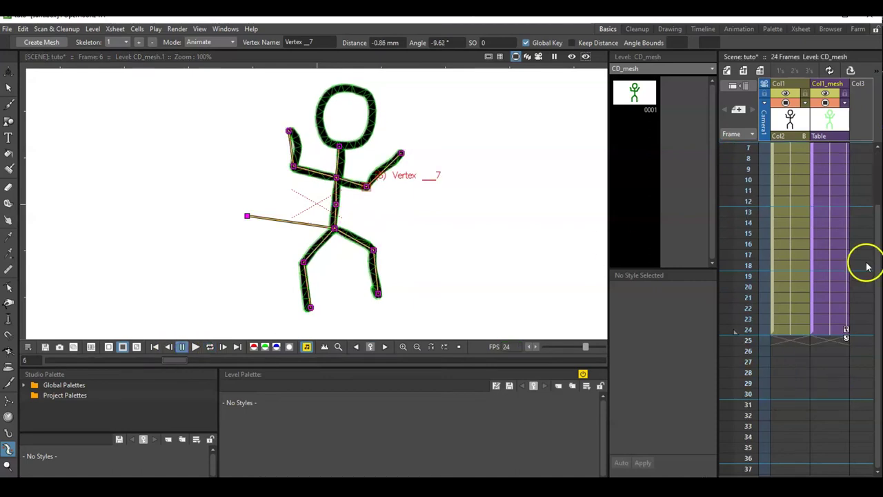
pyautogui.click(788, 327)
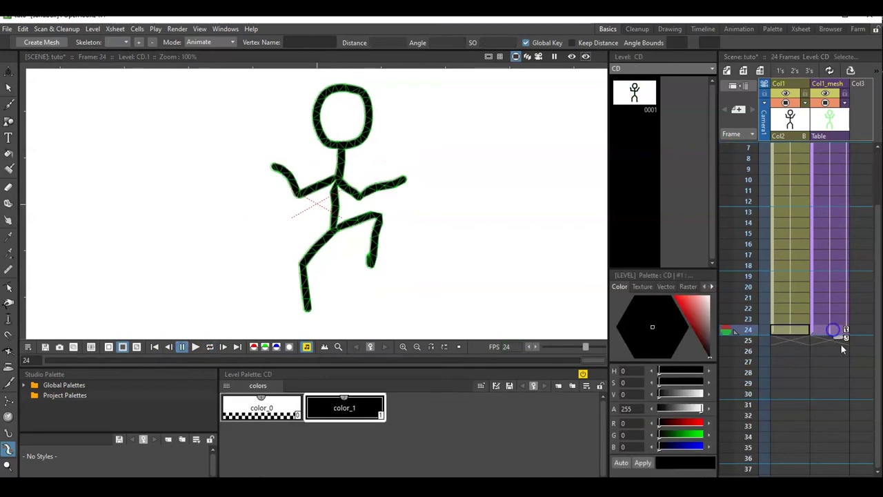
pyautogui.moveTo(840, 353); pyautogui.dragTo(841, 472)
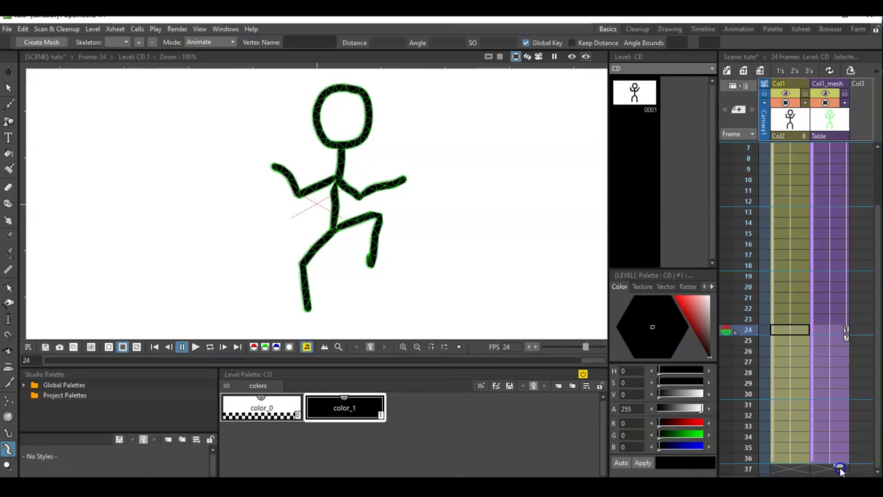
# Step: At frame 36, move the hip vertex well away from the root and spread the knees and feet into a leaping stride
pyautogui.click(840, 456)
pyautogui.click(427, 250)
pyautogui.moveTo(336, 221); pyautogui.dragTo(429, 223)
pyautogui.moveTo(459, 251); pyautogui.dragTo(520, 242)
pyautogui.moveTo(396, 257); pyautogui.dragTo(390, 236)
pyautogui.moveTo(381, 275); pyautogui.dragTo(385, 272)
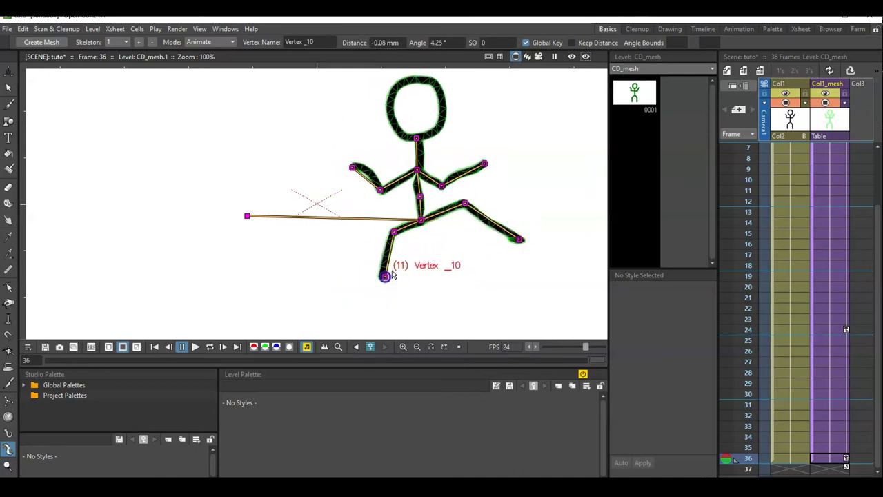
# Step: Raise both elbow vertices to shoulder height and fine-tune the hip vertex in the frame 36 pose
pyautogui.moveTo(441, 185); pyautogui.dragTo(451, 173)
pyautogui.moveTo(381, 189); pyautogui.dragTo(377, 170)
pyautogui.moveTo(422, 221); pyautogui.dragTo(424, 219)
# Step: Preview the animation through the frame 36 pose in a loop and pause it
pyautogui.click(848, 425)
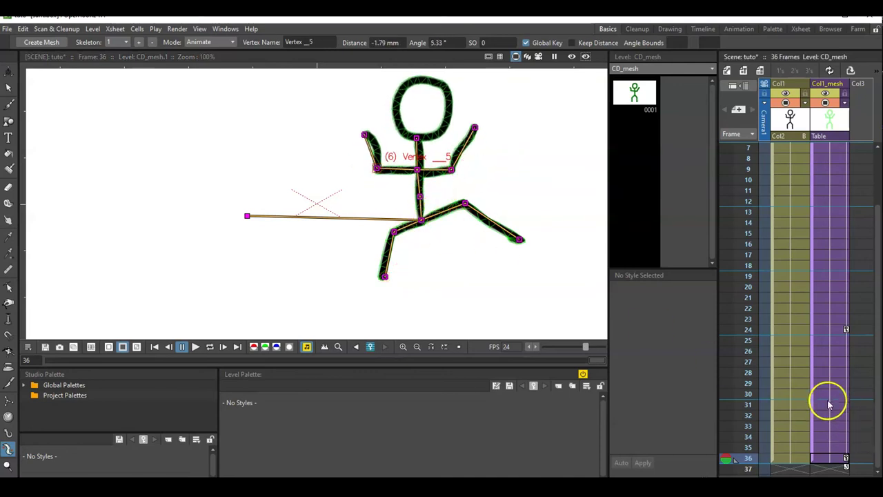
pyautogui.click(209, 347)
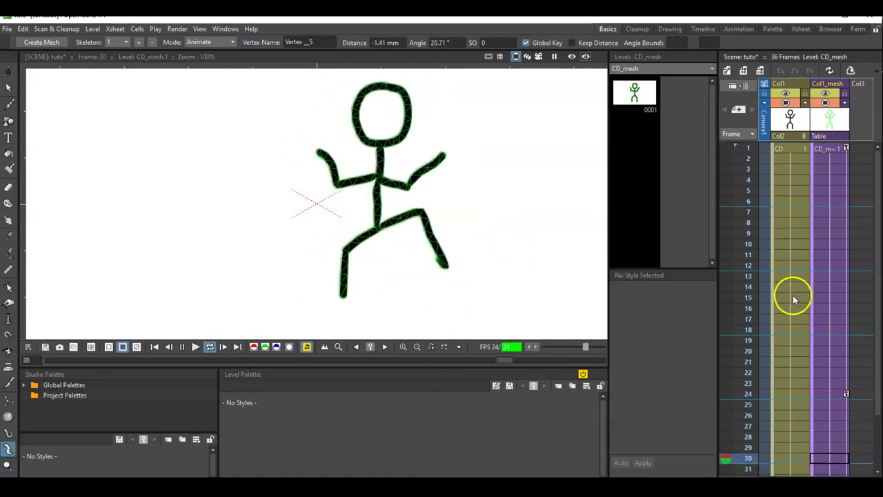
pyautogui.click(184, 350)
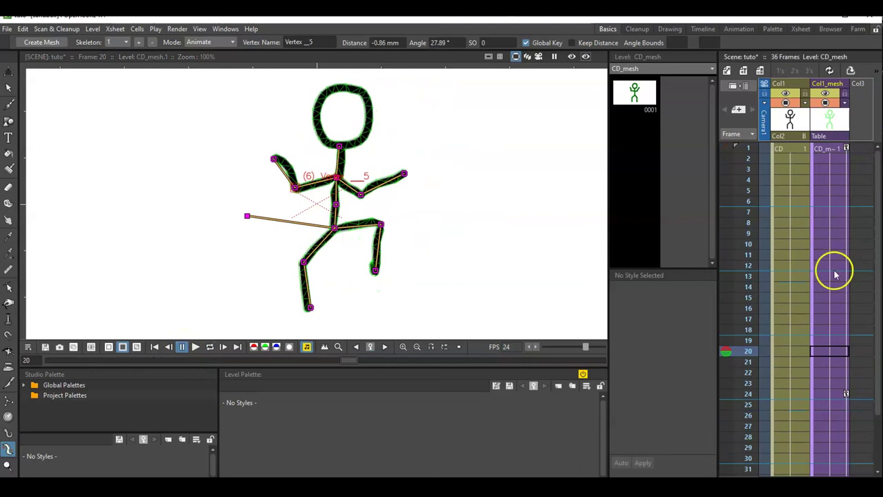
# Step: Extend the exposure of both the drawing and mesh columns to frame 66
pyautogui.scroll(-6, 774, 296)
pyautogui.click(782, 334)
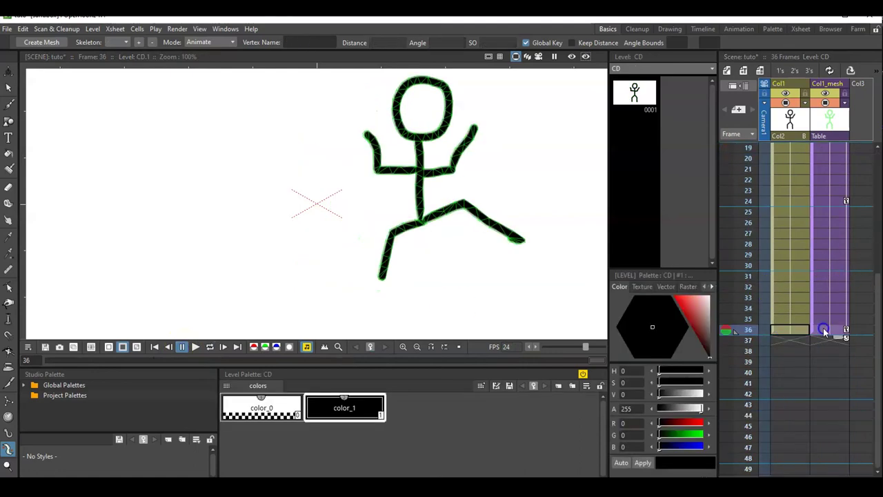
pyautogui.moveTo(836, 339); pyautogui.dragTo(850, 469)
pyautogui.scroll(4, 859, 295)
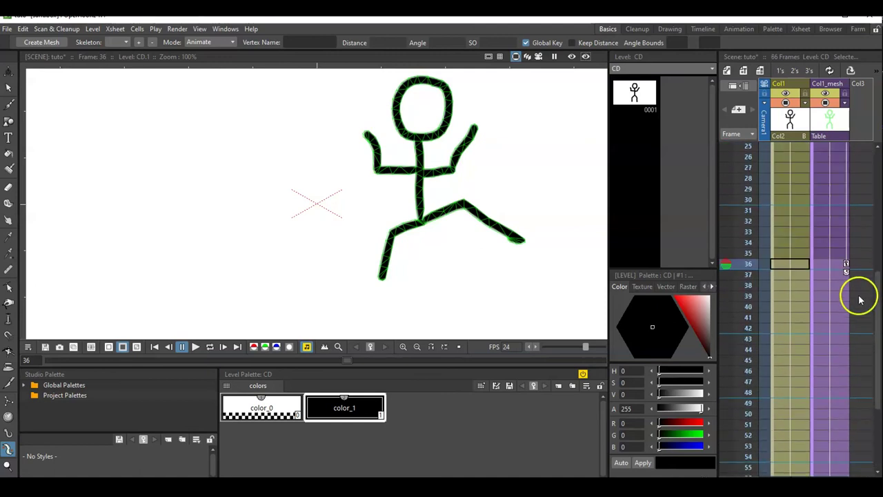
# Step: At frame 49, move the hips lower and farther from the root, and bend both knees and feet into a landing crouch
pyautogui.click(829, 405)
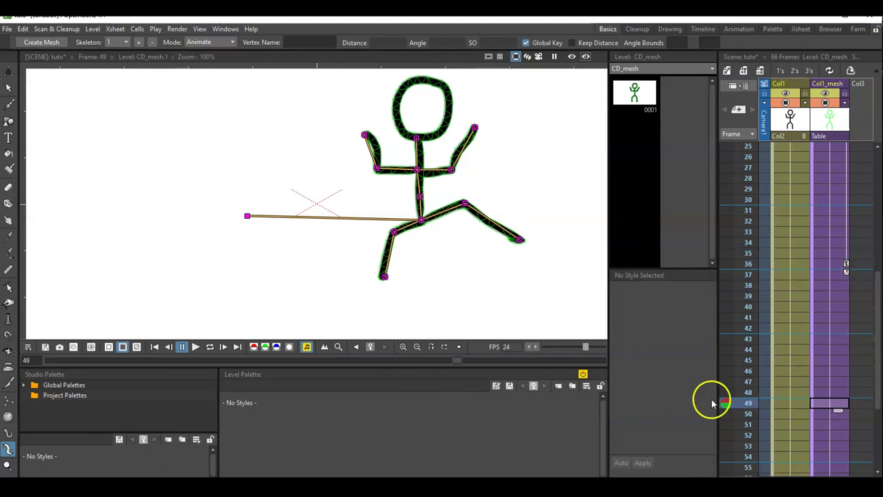
pyautogui.moveTo(421, 219); pyautogui.dragTo(464, 242)
pyautogui.moveTo(563, 308); pyautogui.dragTo(532, 312)
pyautogui.moveTo(514, 259); pyautogui.dragTo(517, 279)
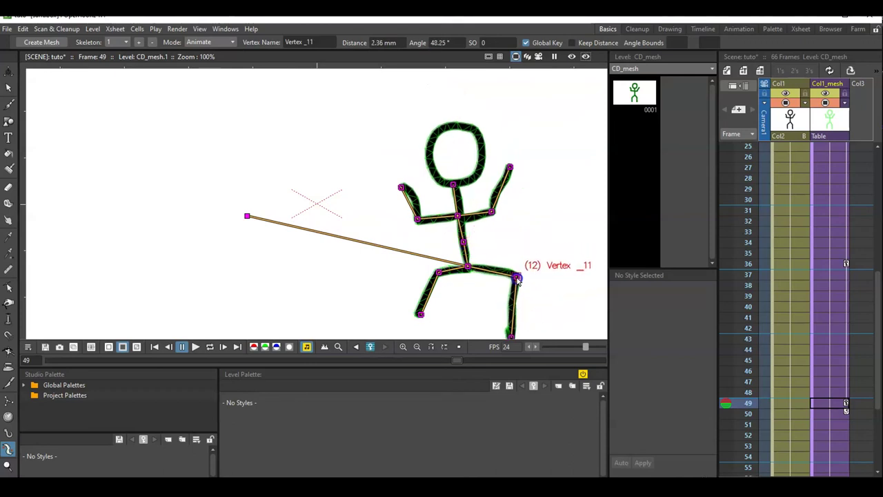
pyautogui.moveTo(420, 313); pyautogui.dragTo(438, 323)
pyautogui.moveTo(439, 281); pyautogui.dragTo(445, 283)
# Step: Lower both elbow vertices and straighten the neck vertex in the frame 49 pose
pyautogui.moveTo(417, 220); pyautogui.dragTo(433, 235)
pyautogui.moveTo(493, 211); pyautogui.dragTo(485, 228)
pyautogui.moveTo(453, 185); pyautogui.dragTo(459, 184)
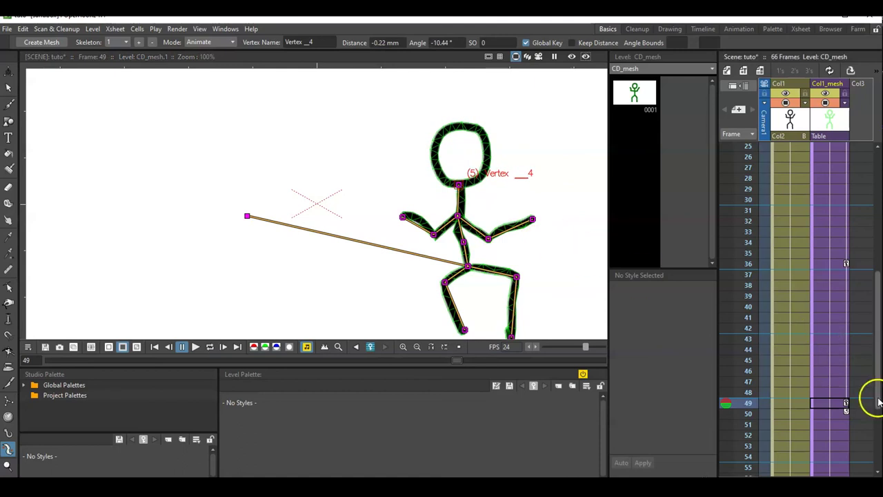
# Step: Key the right-hand side's hand vertex at frames 66, 61 and 58, raising it to different heights for a hand movement
pyautogui.scroll(-6, 862, 400)
pyautogui.click(836, 397)
pyautogui.moveTo(532, 220)
pyautogui.mouseDown()
pyautogui.moveTo(528, 204)
pyautogui.moveTo(497, 199)
pyautogui.moveTo(519, 212)
pyautogui.mouseUp()
pyautogui.click(834, 338)
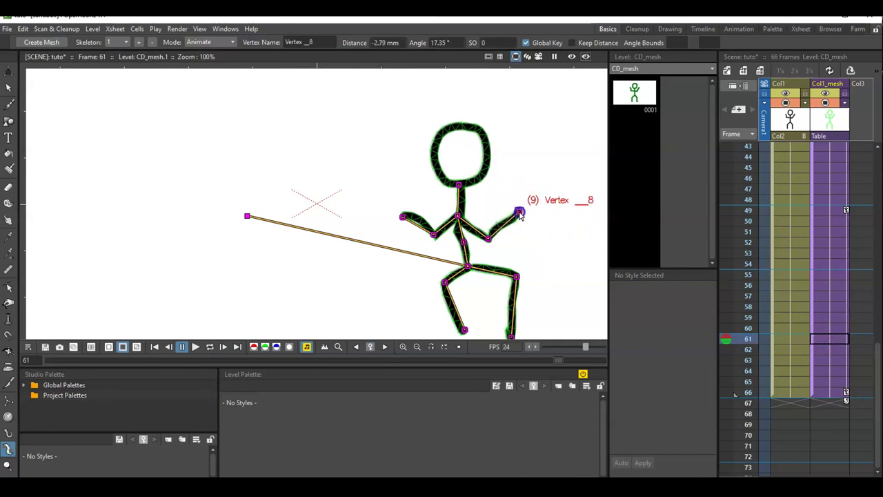
pyautogui.click(837, 307)
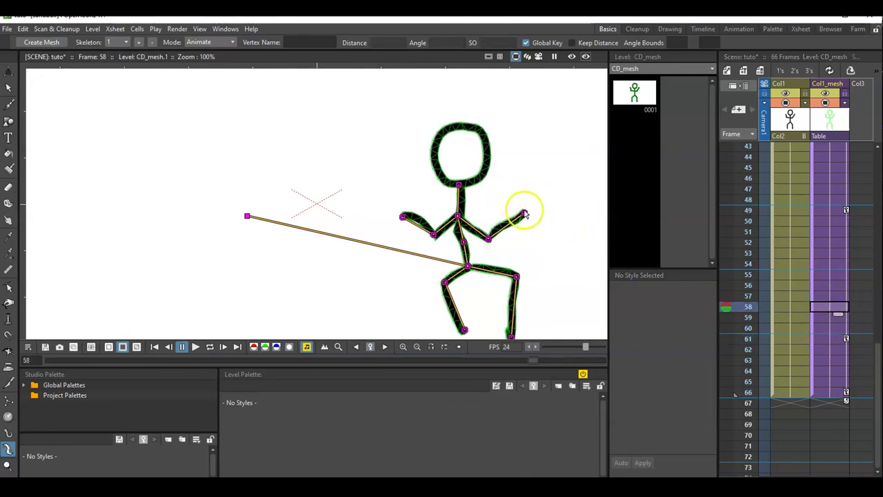
pyautogui.moveTo(522, 215); pyautogui.dragTo(500, 198)
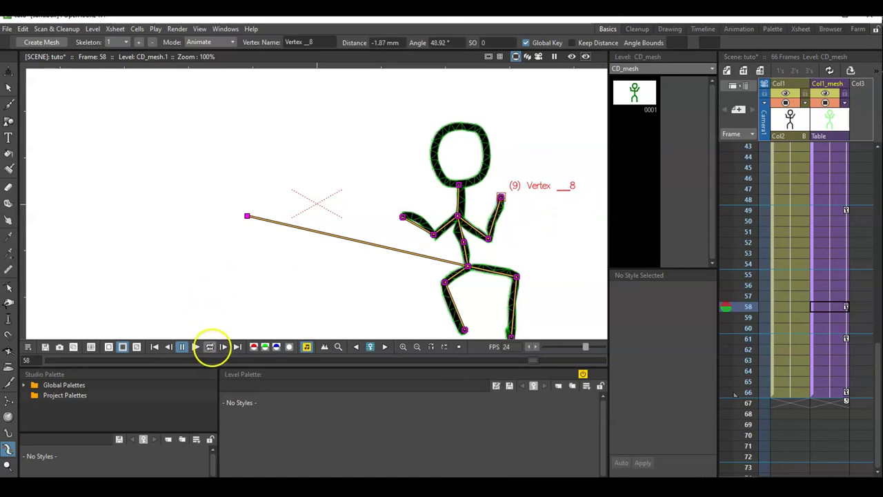
# Step: Play the full 66-frame animation in a loop and pause it
pyautogui.click(210, 347)
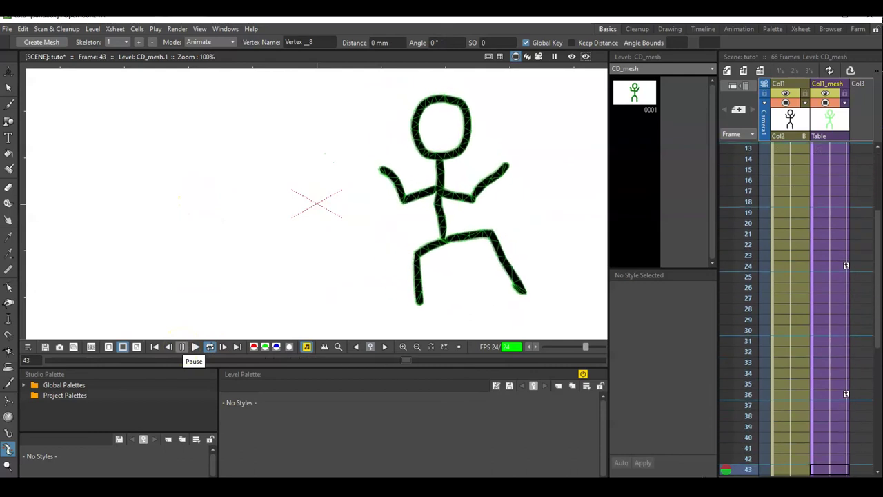
pyautogui.click(182, 347)
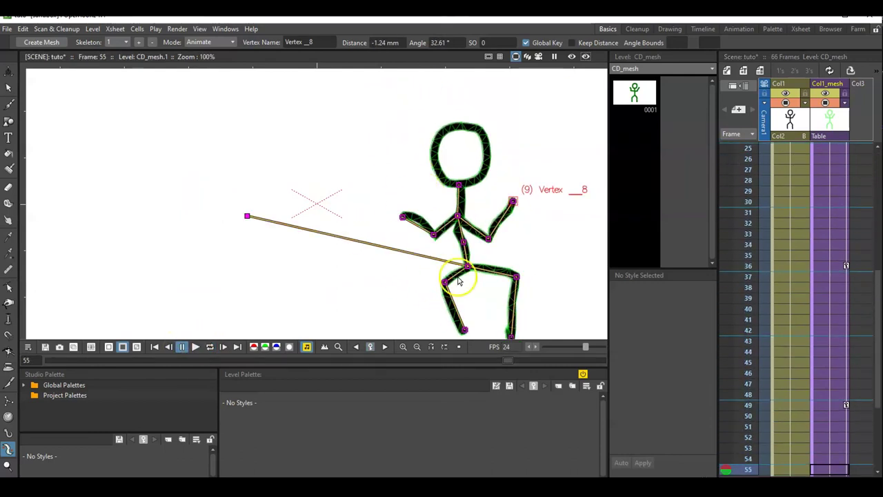
# Step: Set the output file format to avi in the output settings and render frames 1 to 66 as tuto
pyautogui.click(173, 30)
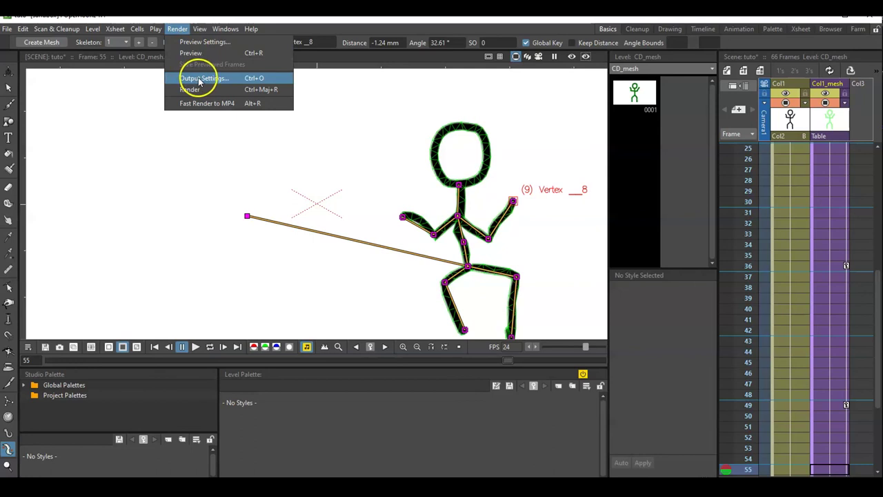
pyautogui.click(221, 82)
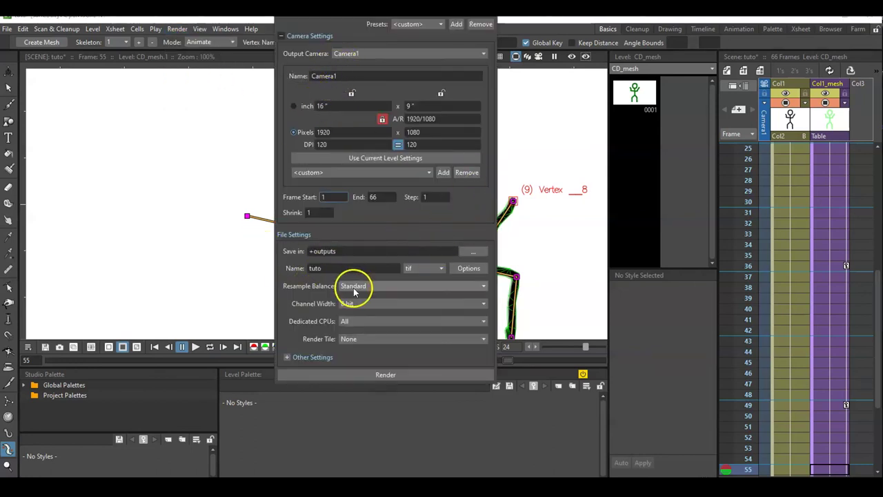
pyautogui.click(418, 269)
pyautogui.scroll(1, 418, 279)
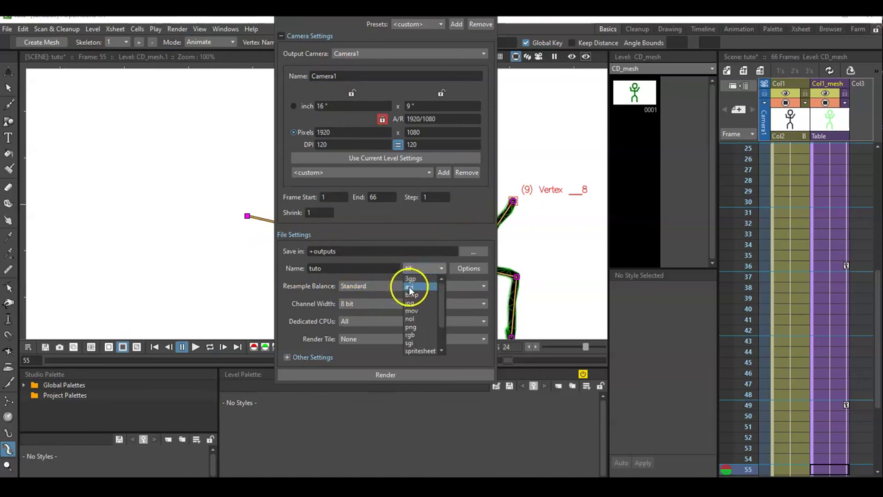
pyautogui.click(409, 290)
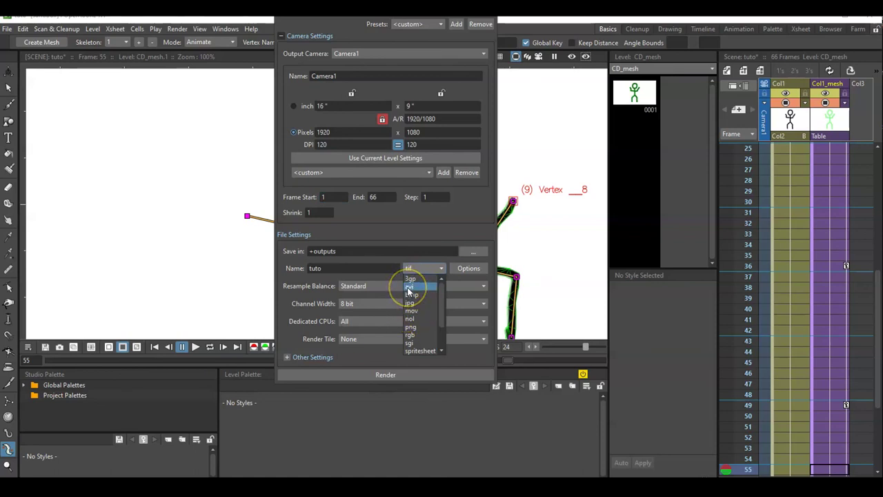
pyautogui.click(409, 289)
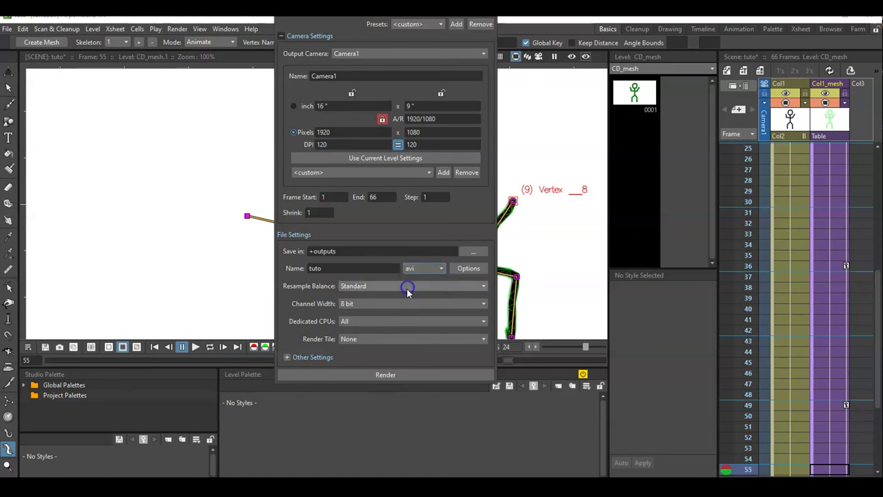
pyautogui.click(383, 376)
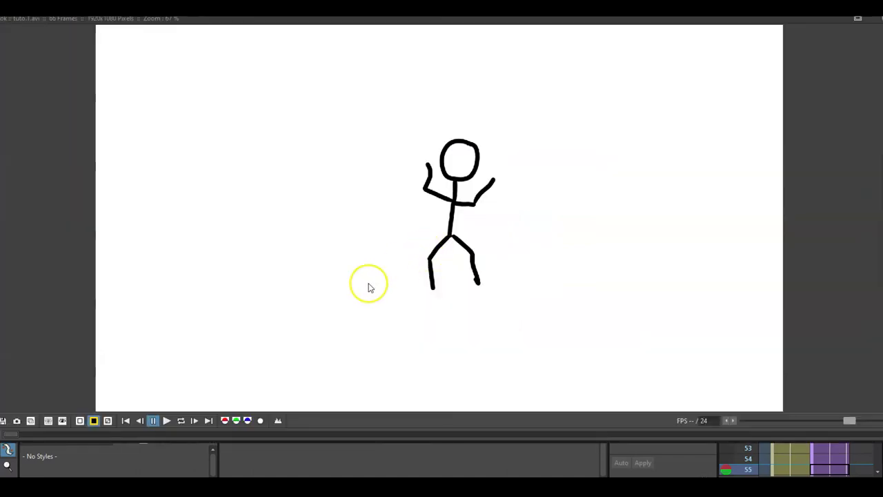
# Step: Play the rendered avi animation in a loop in the flipbook and pause it
pyautogui.click(181, 421)
pyautogui.click(546, 397)
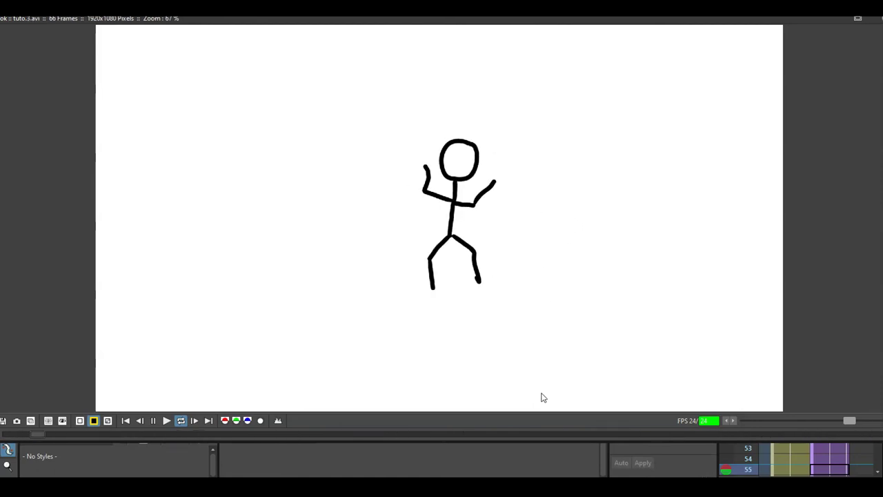
pyautogui.click(218, 322)
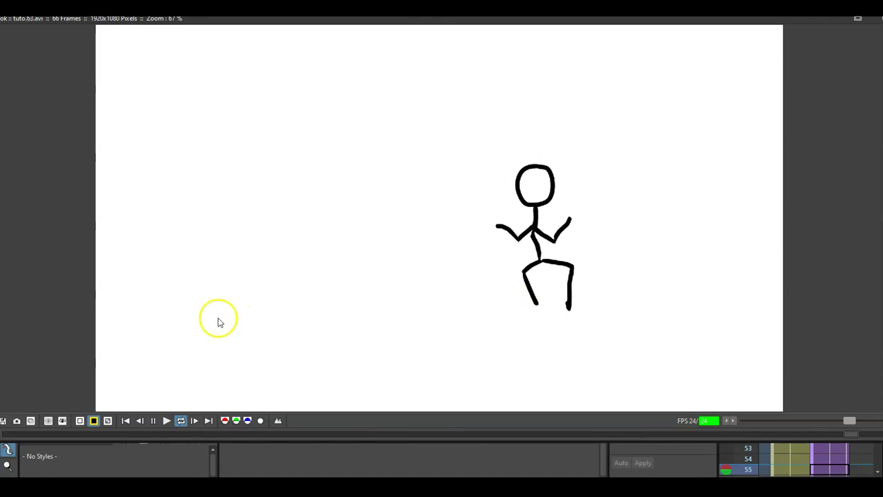
pyautogui.click(153, 421)
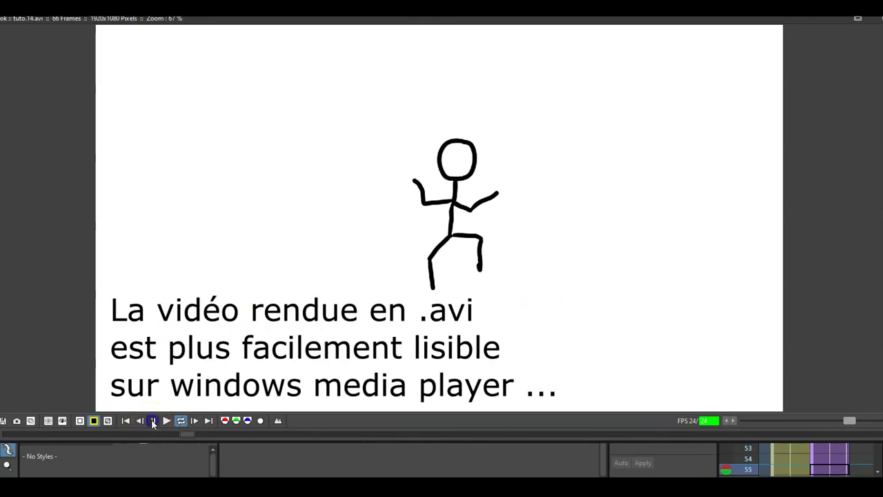